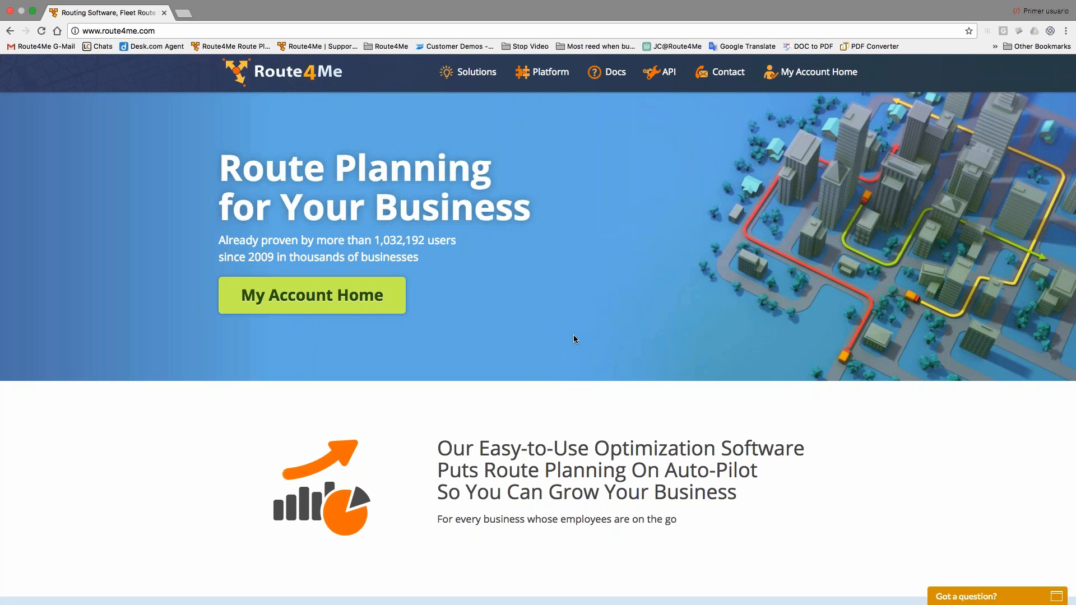
- Open the account home and select the first six routes in the list, from JC through Optimized Route
{"action": "left_click", "coordinate": [319, 304]}
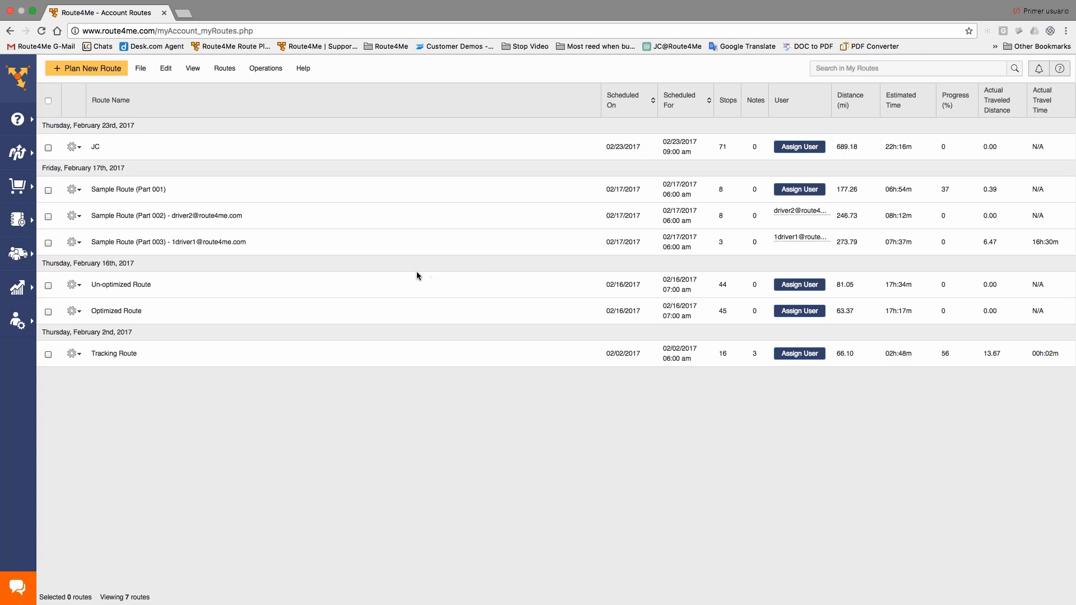
{"action": "left_click", "coordinate": [48, 149]}
{"action": "left_click", "coordinate": [48, 190]}
{"action": "left_click", "coordinate": [49, 217]}
{"action": "left_click", "coordinate": [48, 243]}
{"action": "left_click", "coordinate": [48, 286]}
{"action": "left_click", "coordinate": [48, 312]}
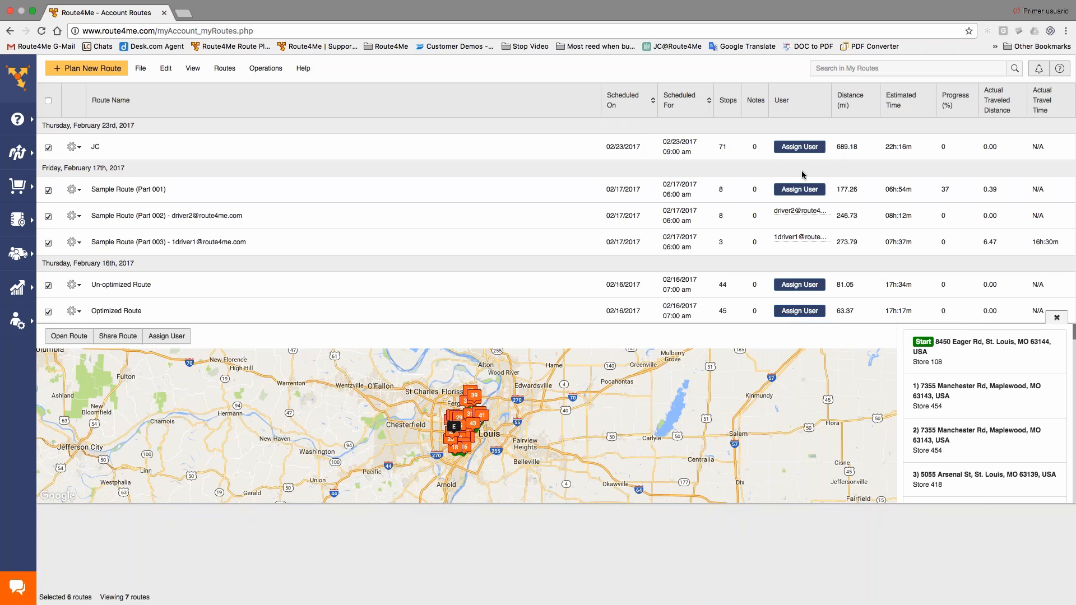
- Auto-assign the selected routes to all five listed users, and distribute the remaining route among them as well
{"action": "left_click", "coordinate": [267, 71]}
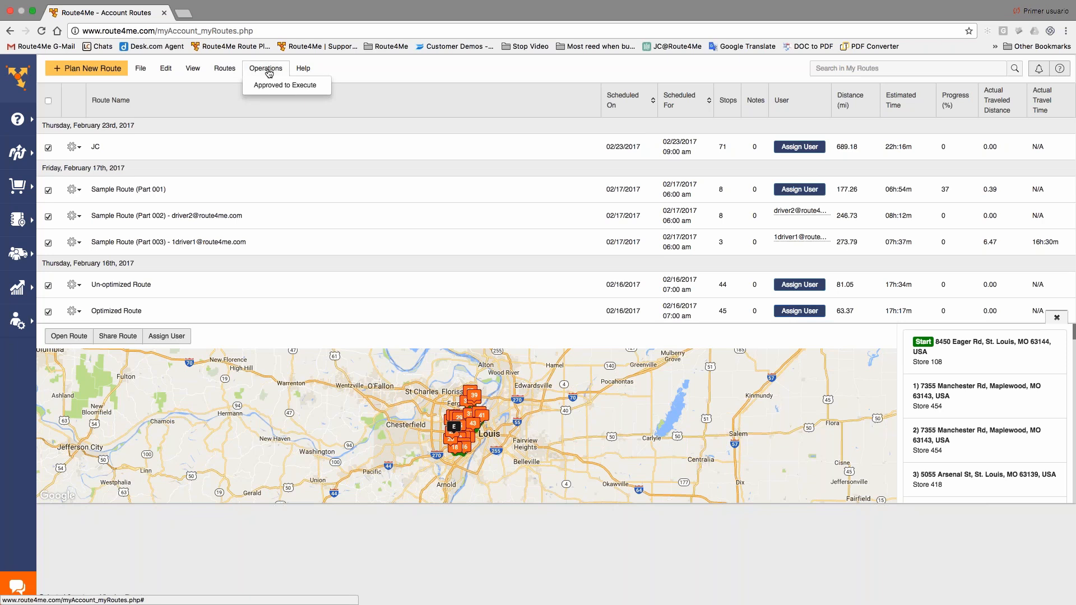
{"action": "left_click", "coordinate": [234, 71]}
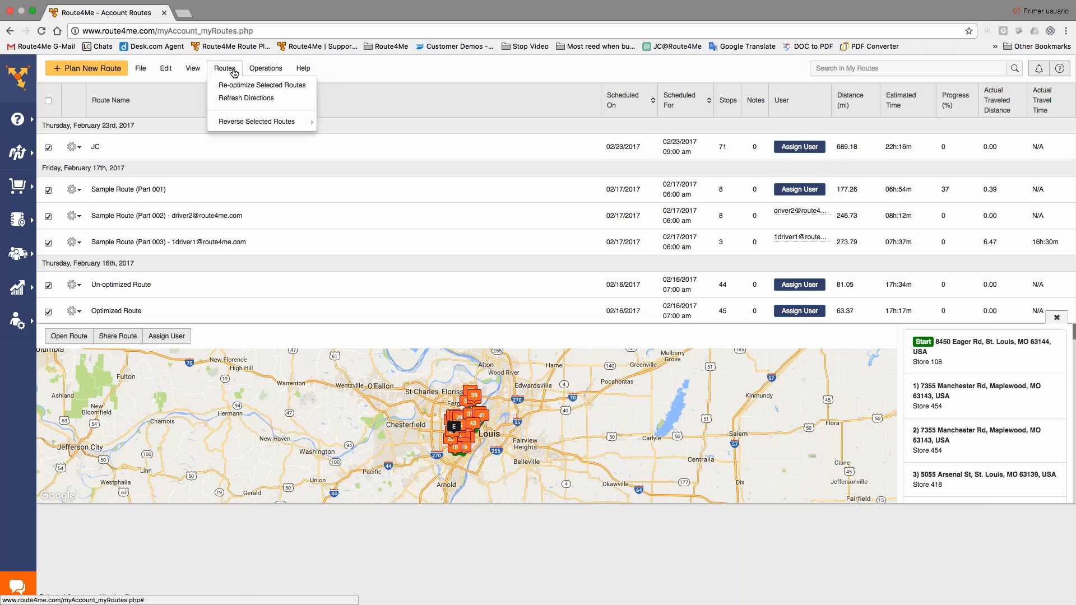
{"action": "left_click", "coordinate": [193, 70]}
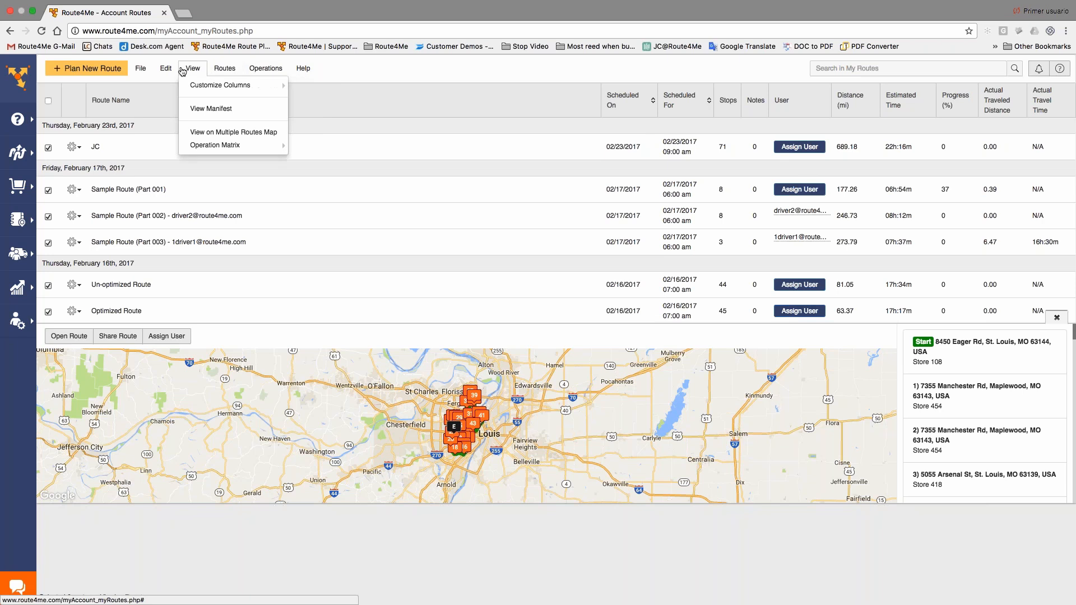
{"action": "left_click", "coordinate": [165, 70]}
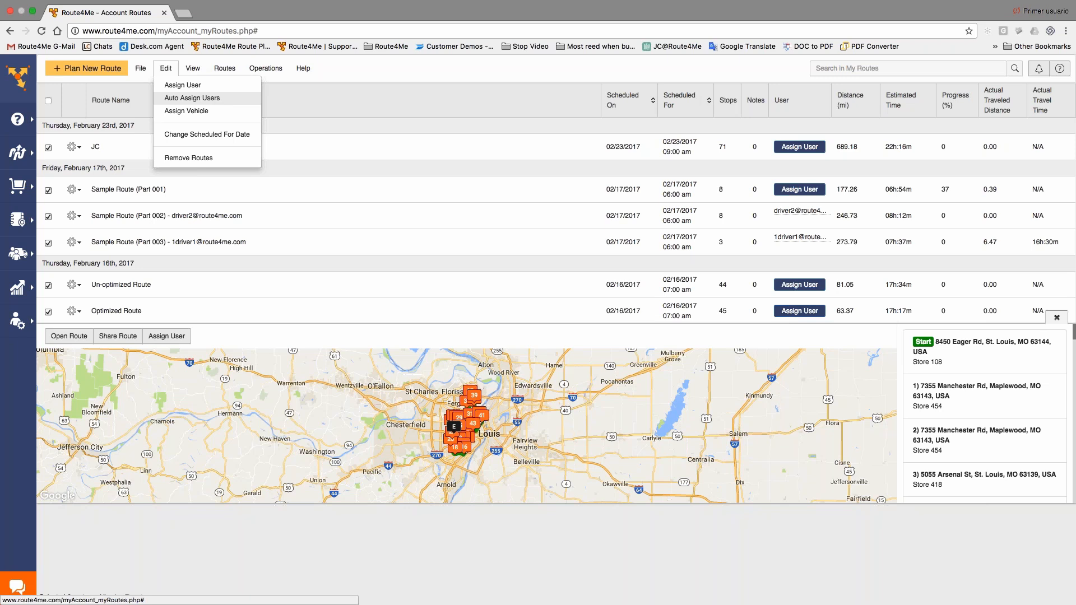
{"action": "left_click", "coordinate": [220, 100]}
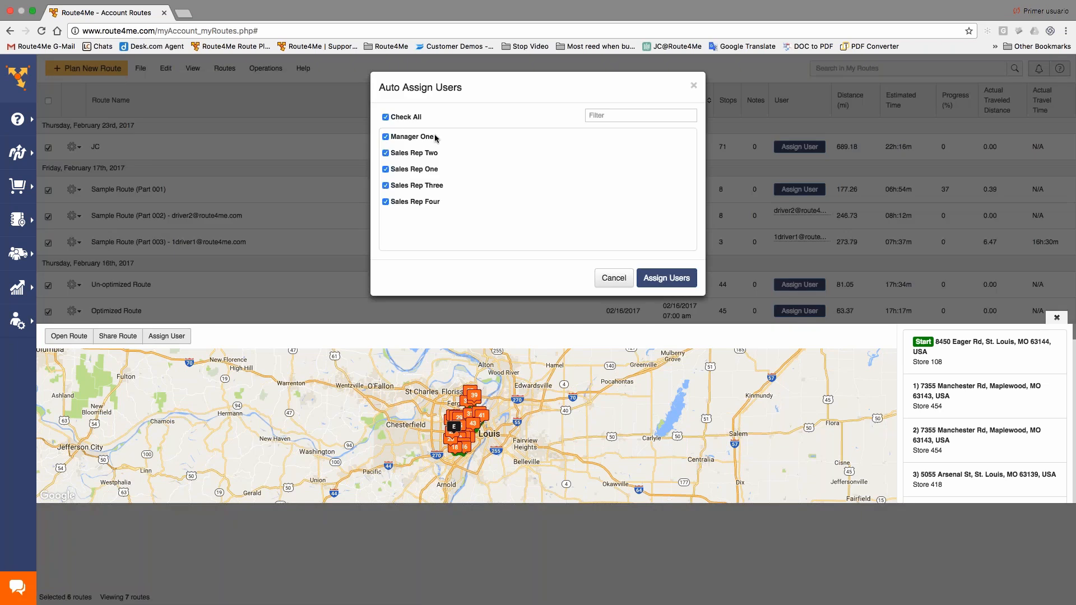
{"action": "left_click", "coordinate": [385, 169]}
{"action": "left_click", "coordinate": [386, 153]}
{"action": "left_click", "coordinate": [386, 169]}
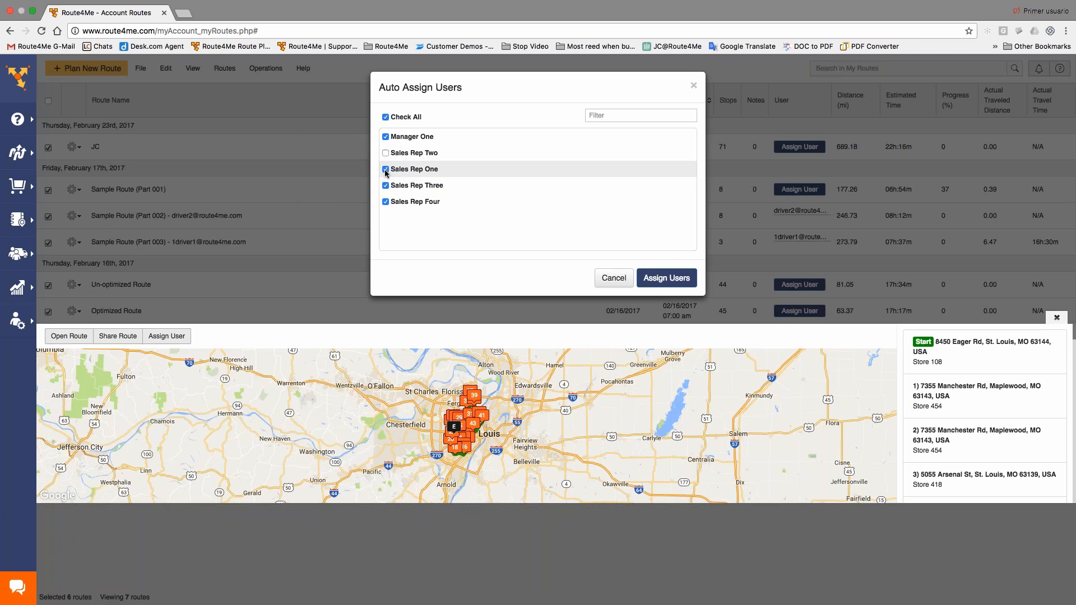
{"action": "left_click", "coordinate": [386, 153]}
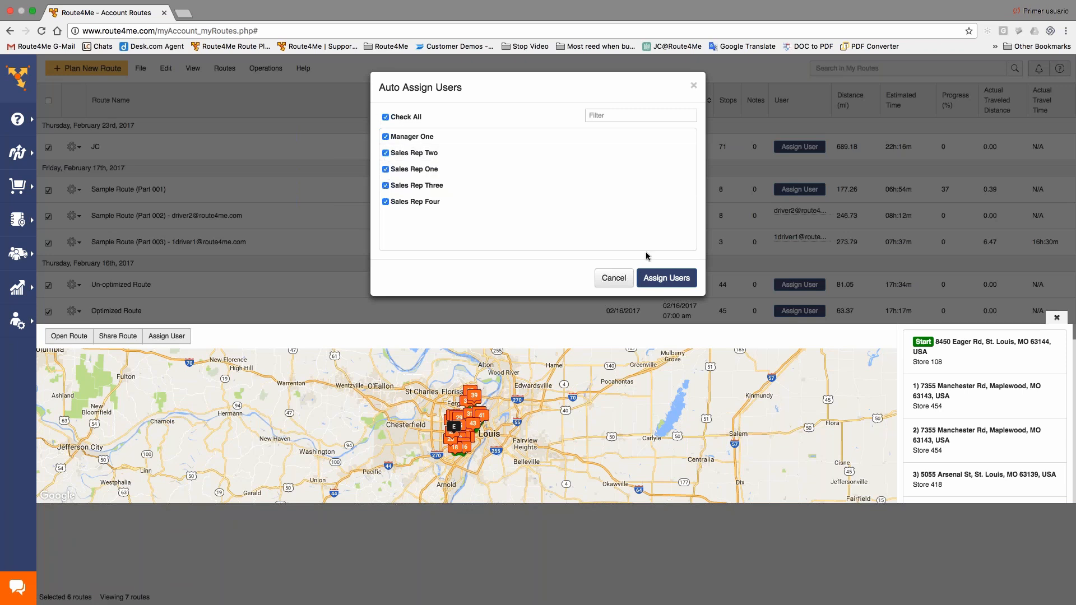
{"action": "left_click", "coordinate": [666, 278]}
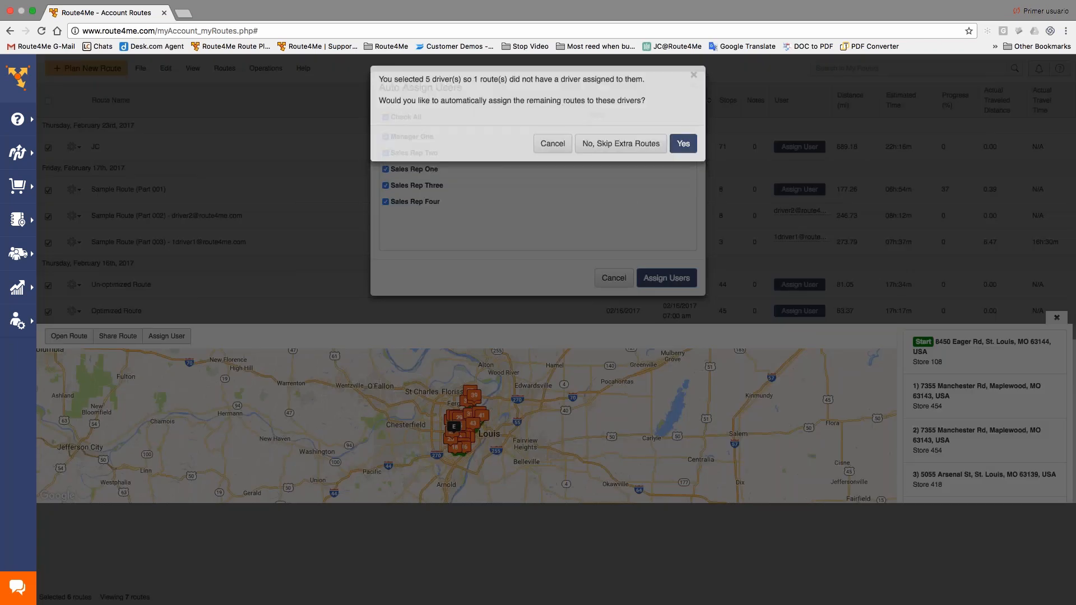
{"action": "left_click", "coordinate": [683, 144]}
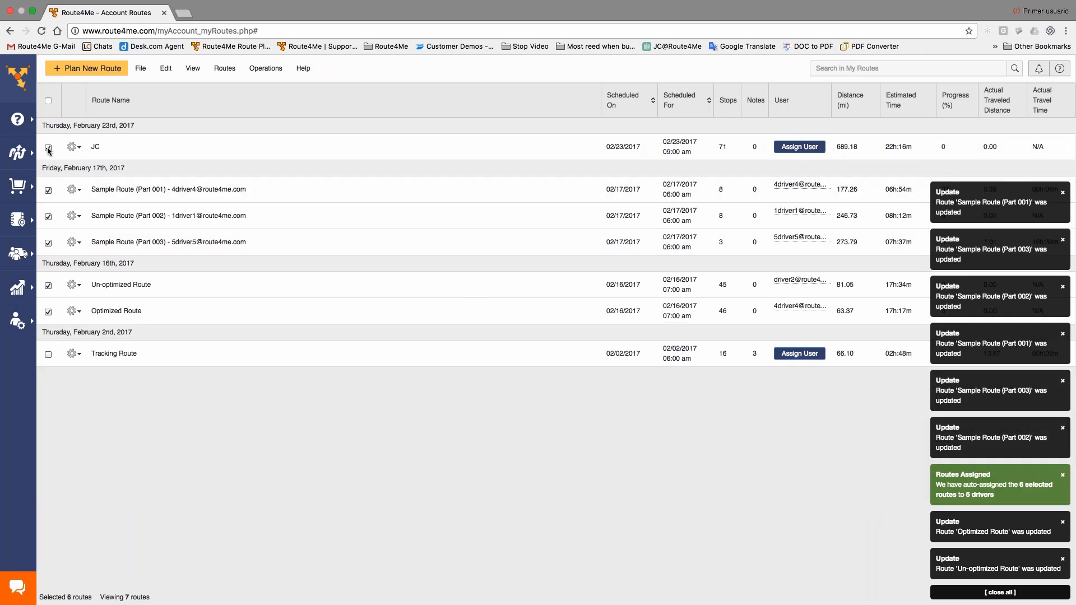
- Clear the current route selection and select every route in the list
{"action": "left_click", "coordinate": [48, 148]}
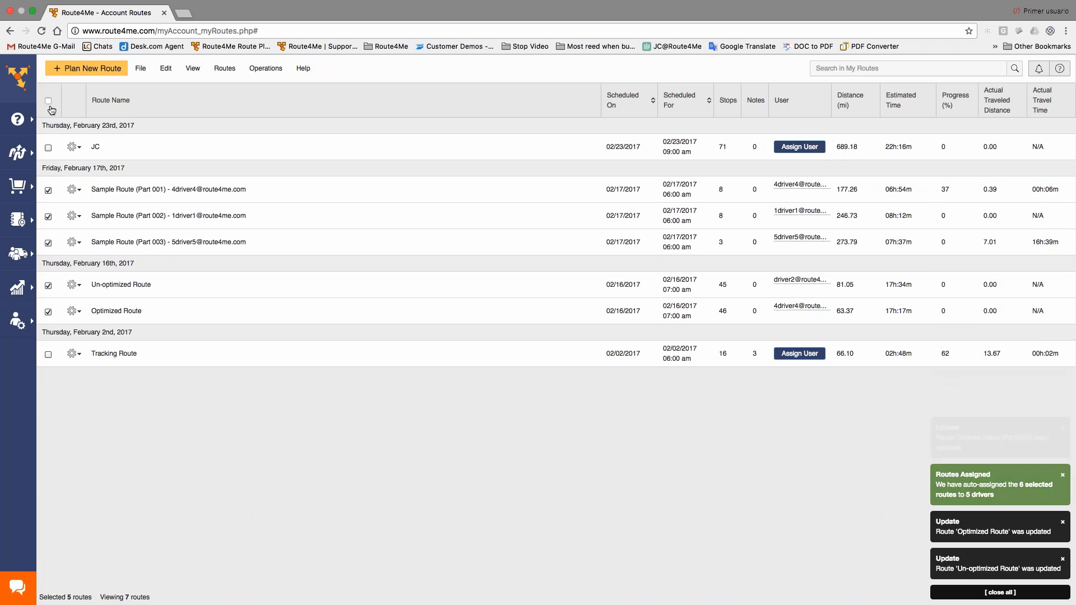
{"action": "left_click", "coordinate": [48, 101]}
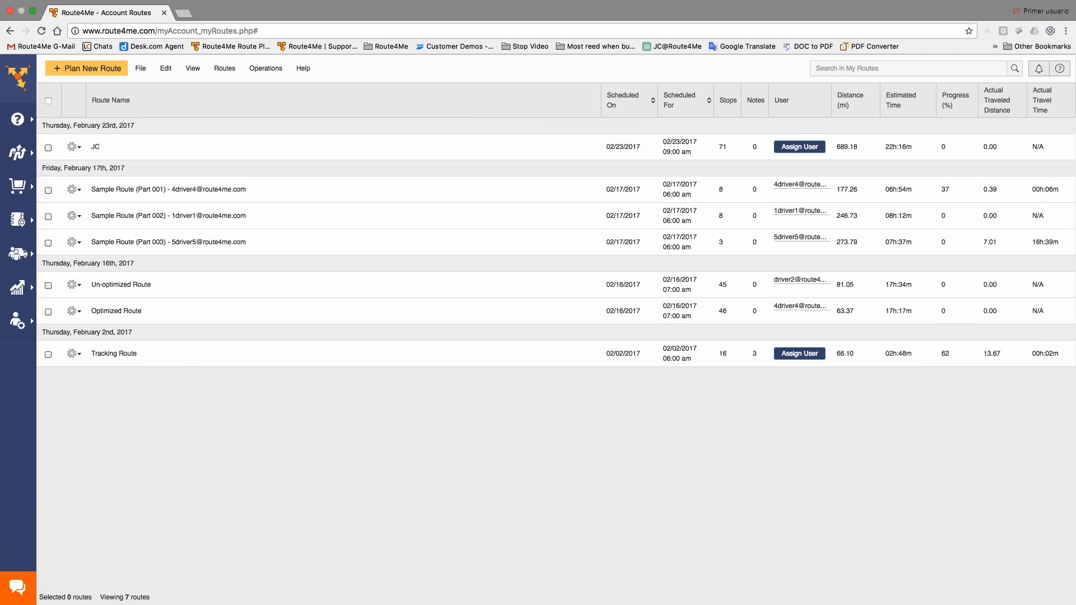
{"action": "left_click", "coordinate": [48, 101]}
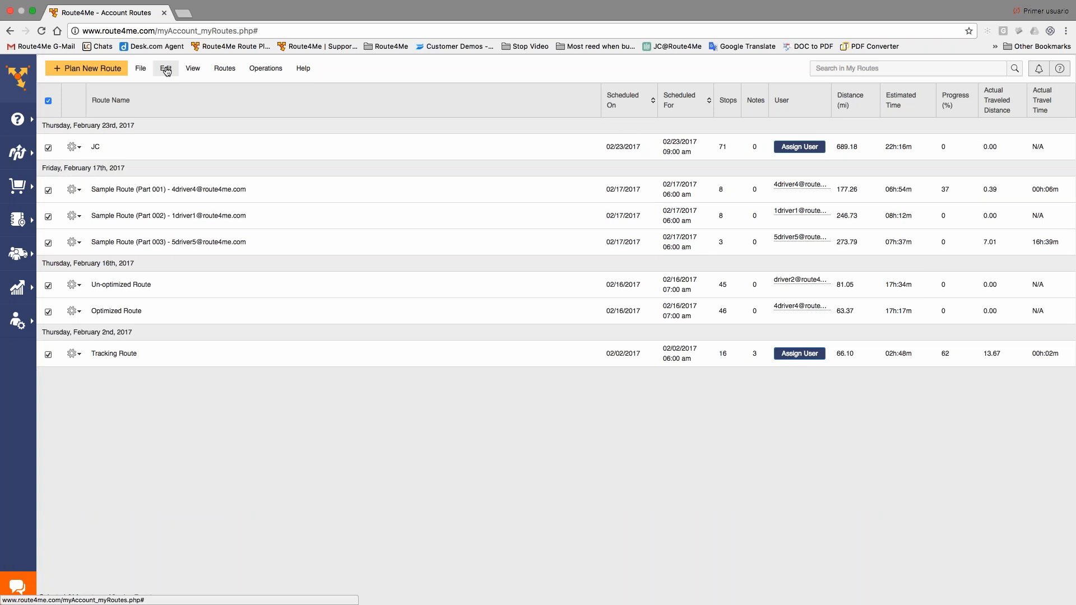
- Check the download formats offered for the selected routes, without exporting anything
{"action": "left_click", "coordinate": [167, 70]}
{"action": "left_click", "coordinate": [141, 68]}
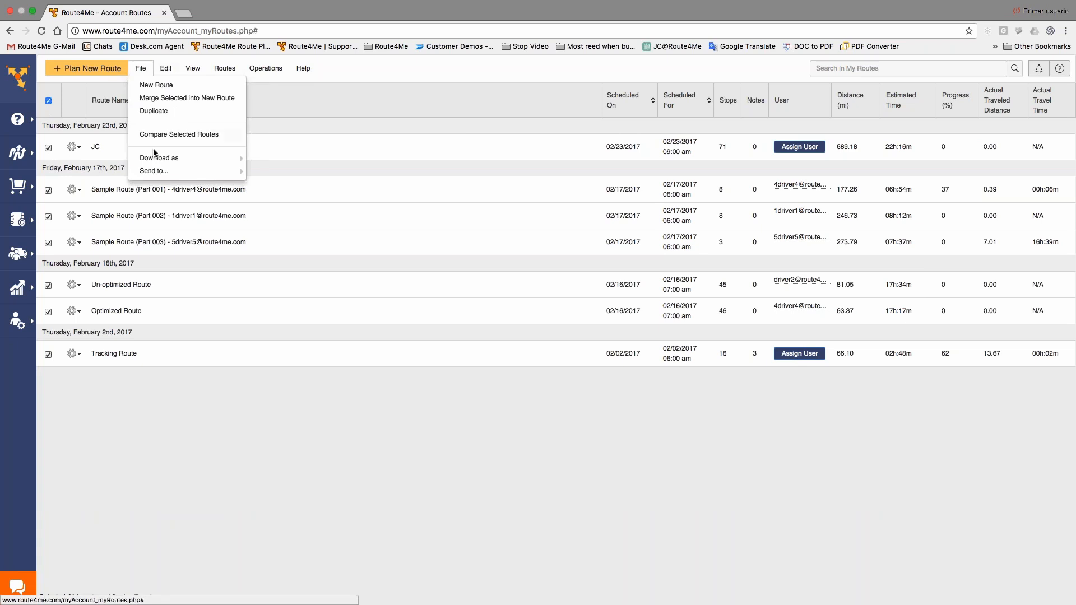
{"action": "mouse_move", "coordinate": [155, 159]}
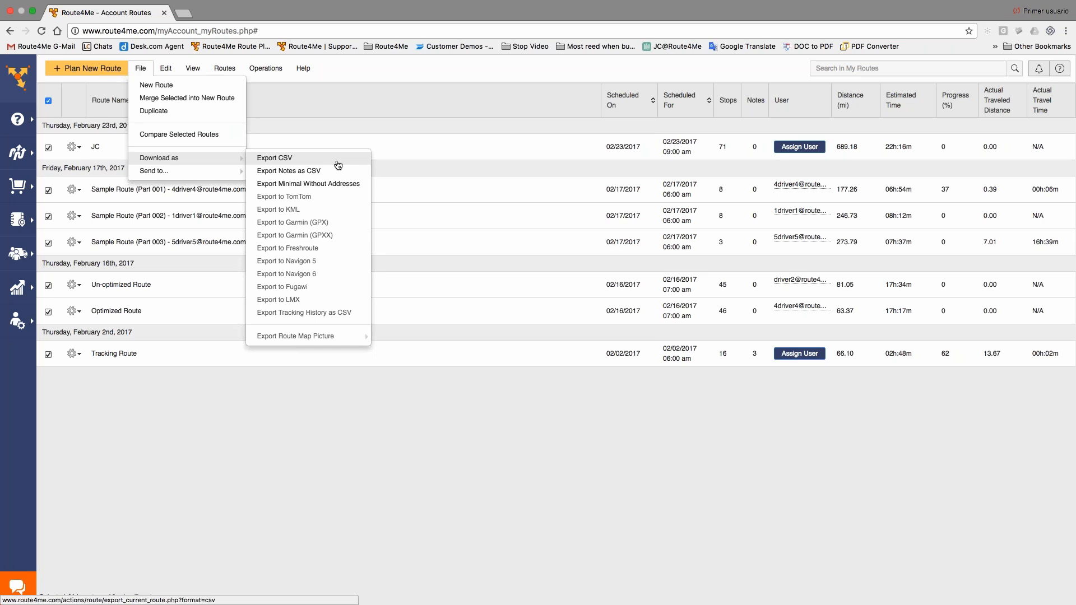
{"action": "left_click", "coordinate": [245, 407]}
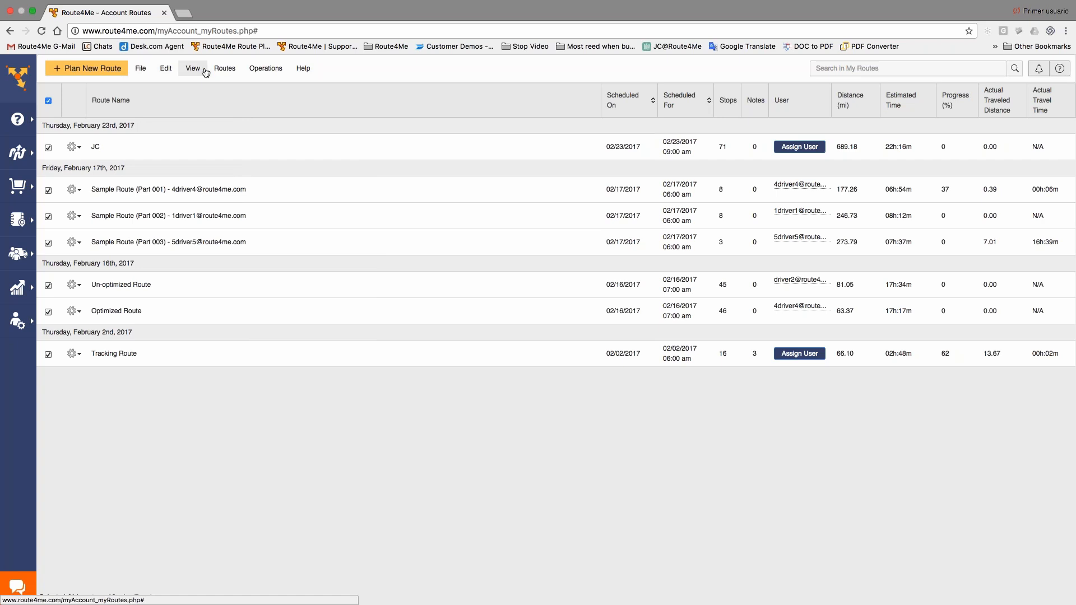
- View the manifest for the selected routes and review the route maps, stop tables and route matrices
{"action": "left_click", "coordinate": [187, 70]}
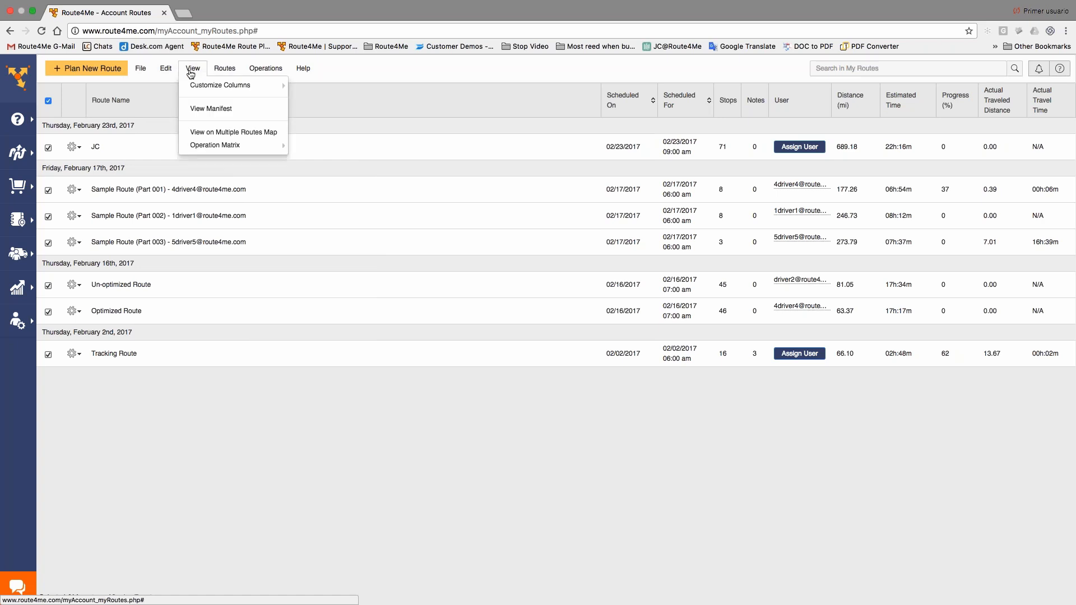
{"action": "left_click", "coordinate": [210, 109]}
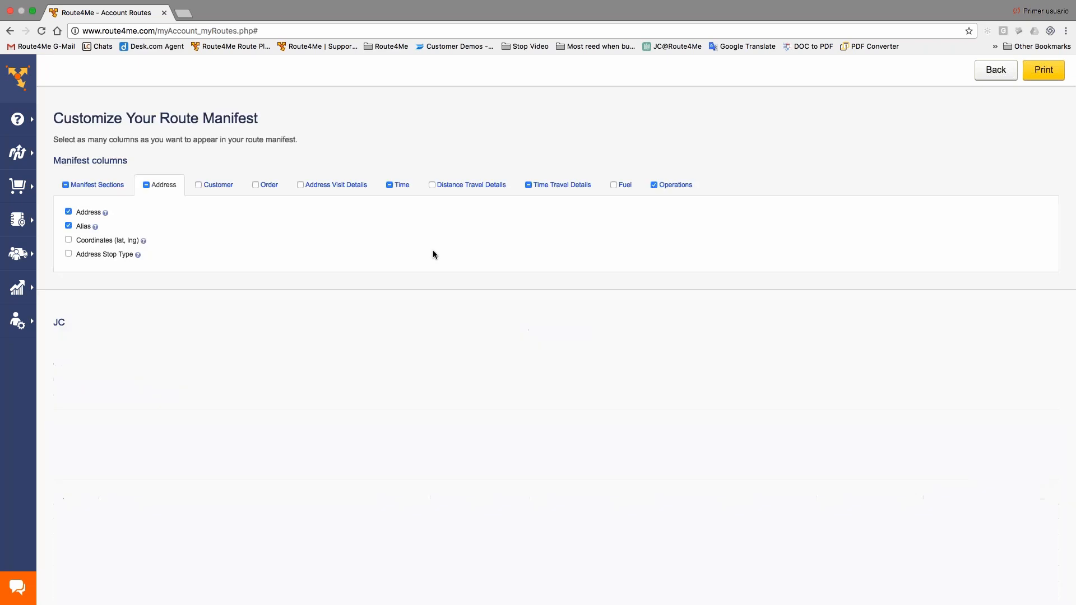
{"action": "scroll", "coordinate": [513, 435], "scroll_direction": "down", "scroll_amount": 15}
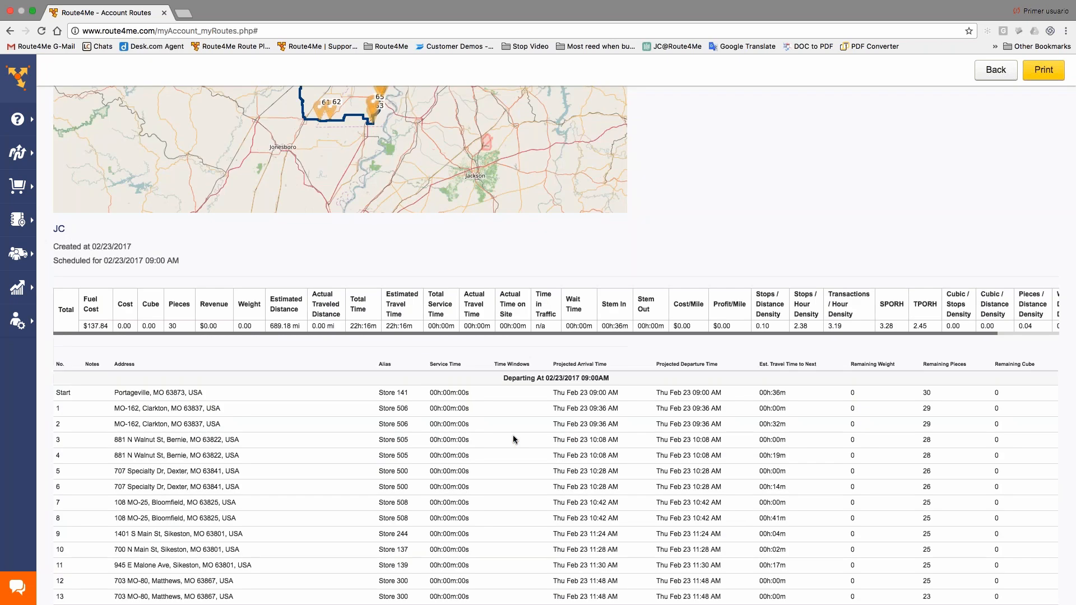
{"action": "scroll", "coordinate": [513, 437], "scroll_direction": "down", "scroll_amount": 20}
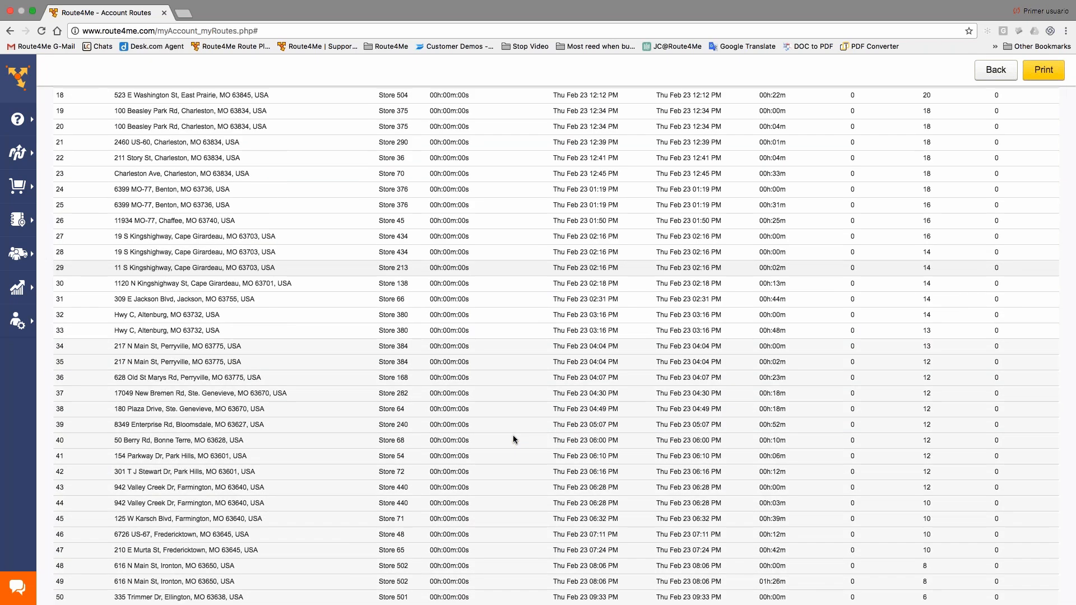
{"action": "scroll", "coordinate": [514, 439], "scroll_direction": "down", "scroll_amount": 20}
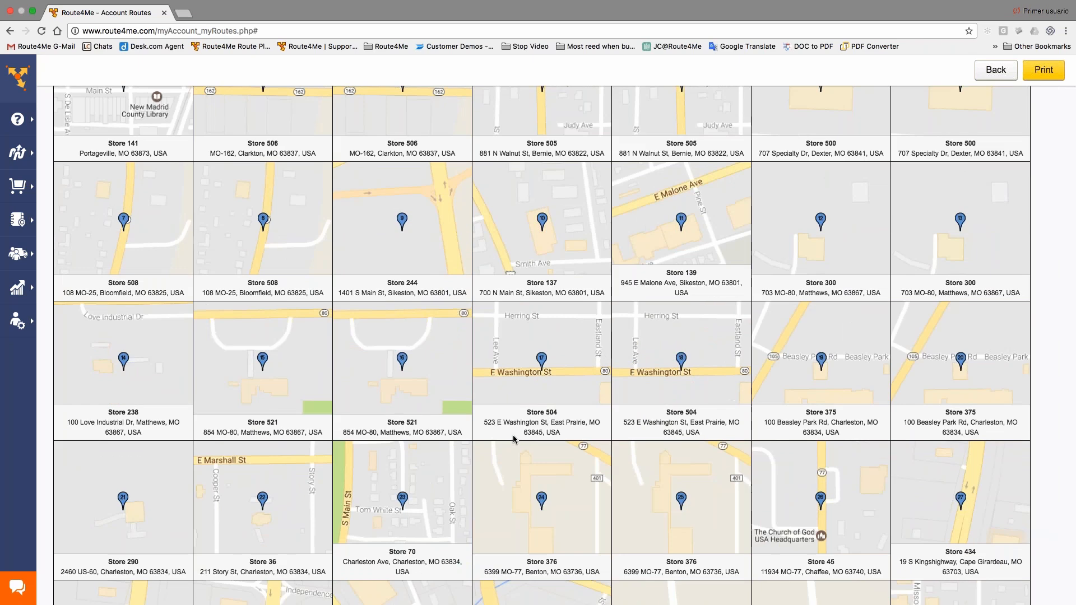
{"action": "scroll", "coordinate": [513, 438], "scroll_direction": "down", "scroll_amount": 20}
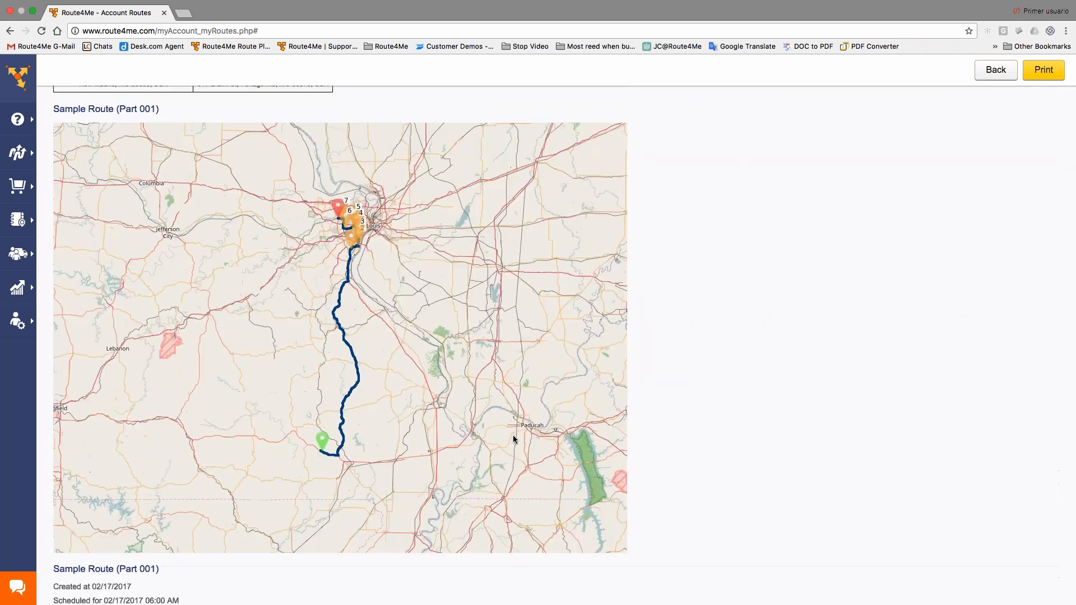
{"action": "scroll", "coordinate": [513, 435], "scroll_direction": "down", "scroll_amount": 20}
{"action": "scroll", "coordinate": [513, 438], "scroll_direction": "down", "scroll_amount": 20}
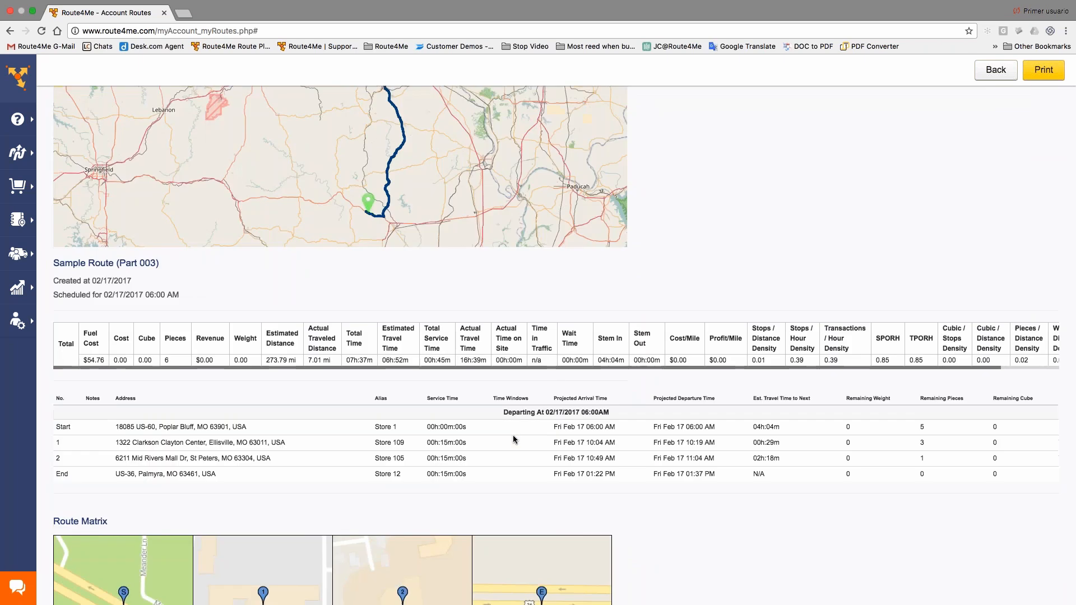
{"action": "scroll", "coordinate": [513, 439], "scroll_direction": "down", "scroll_amount": 20}
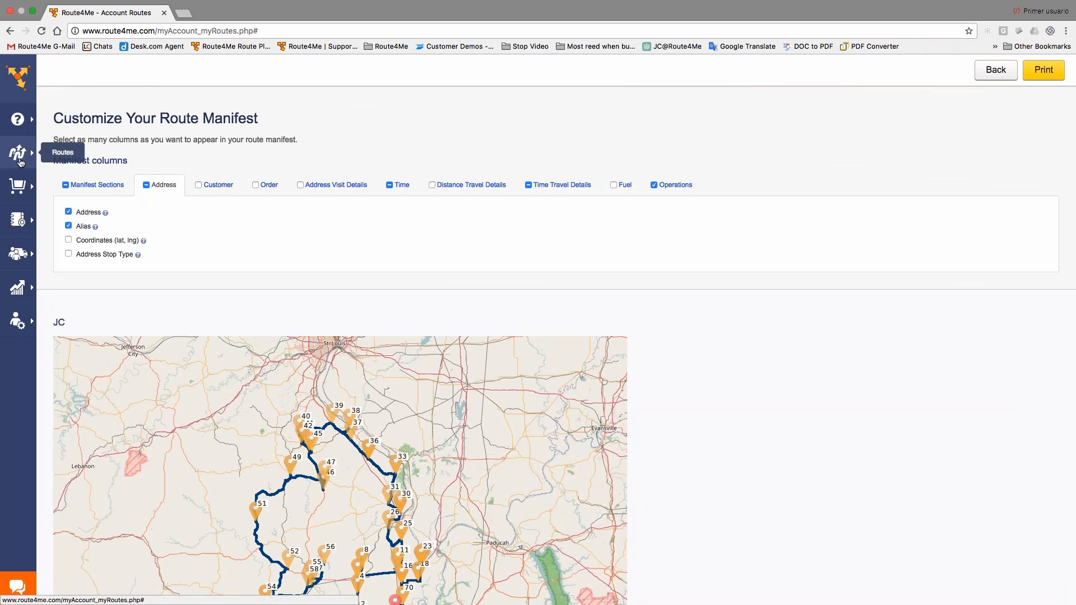
{"action": "left_click", "coordinate": [18, 157]}
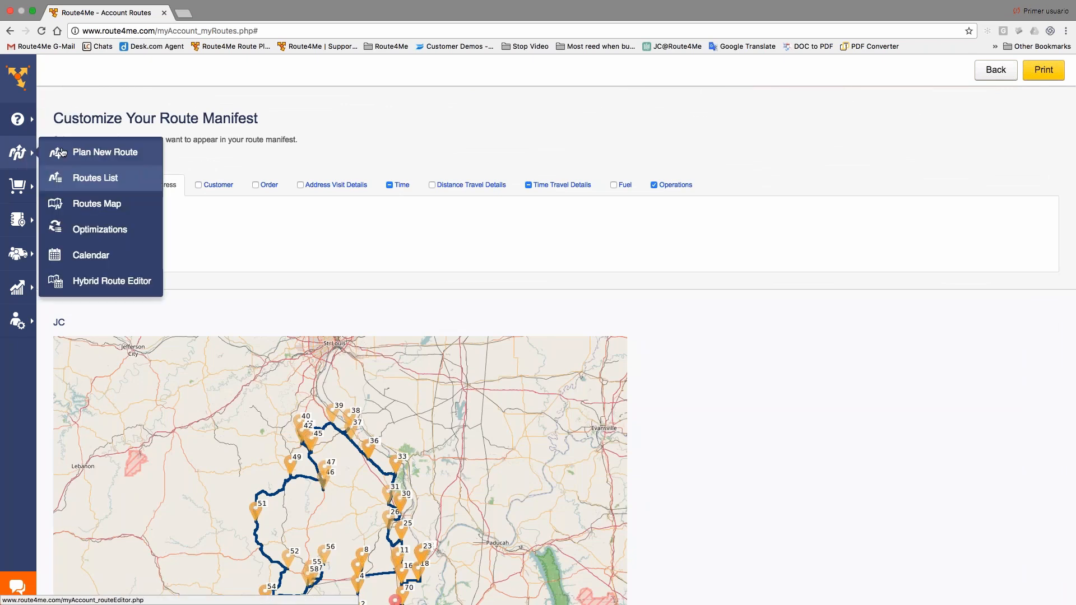
{"action": "left_click", "coordinate": [131, 154]}
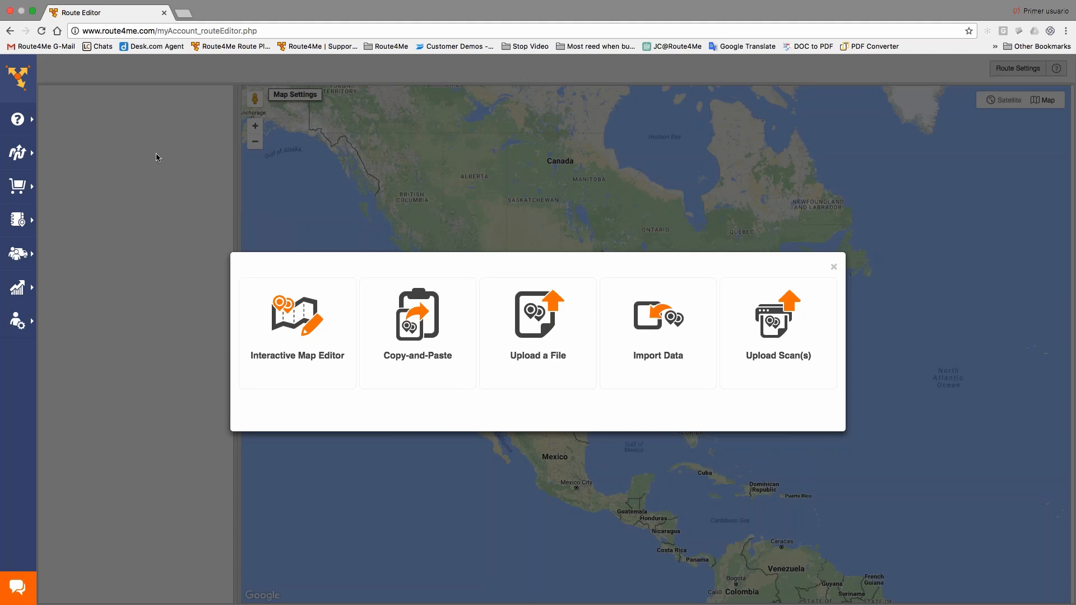
{"action": "left_click", "coordinate": [641, 386]}
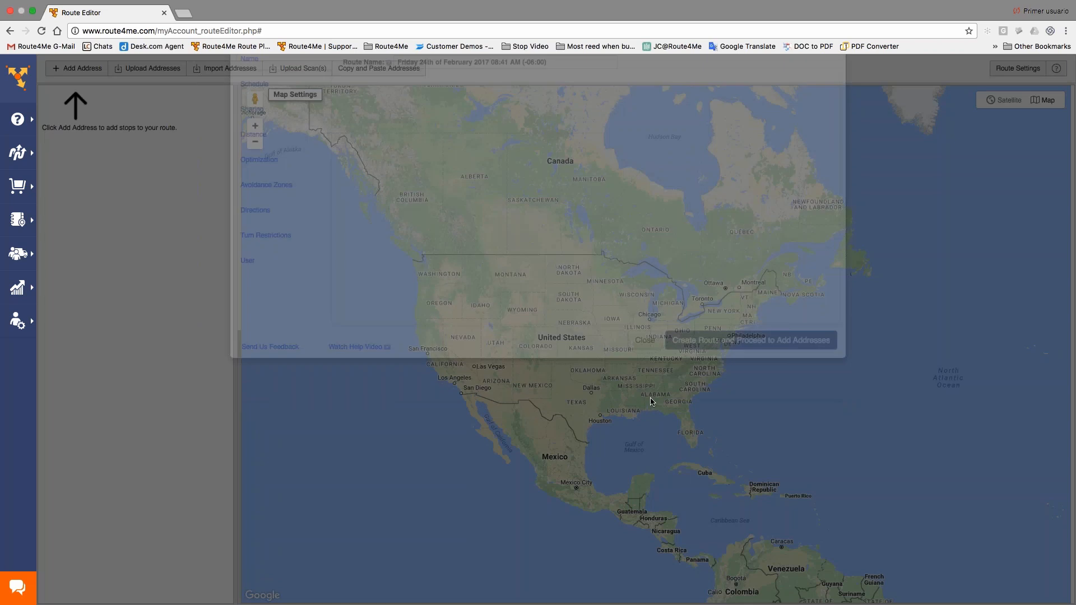
- Create a new route with the Import Data method, look at the Google Drive source, and cancel the import
{"action": "mouse_move", "coordinate": [18, 152]}
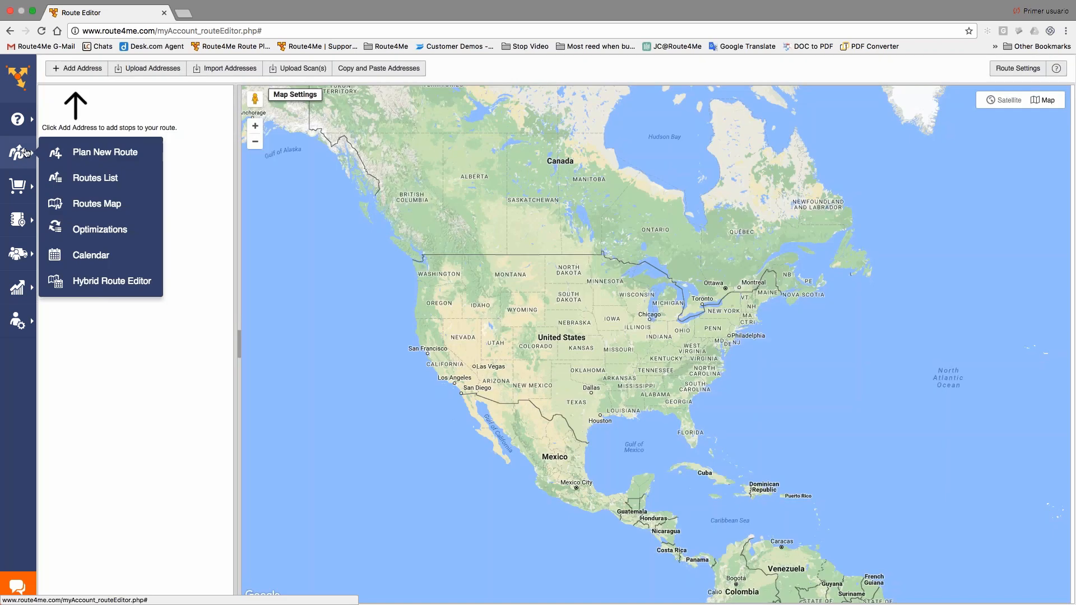
{"action": "left_click", "coordinate": [80, 152]}
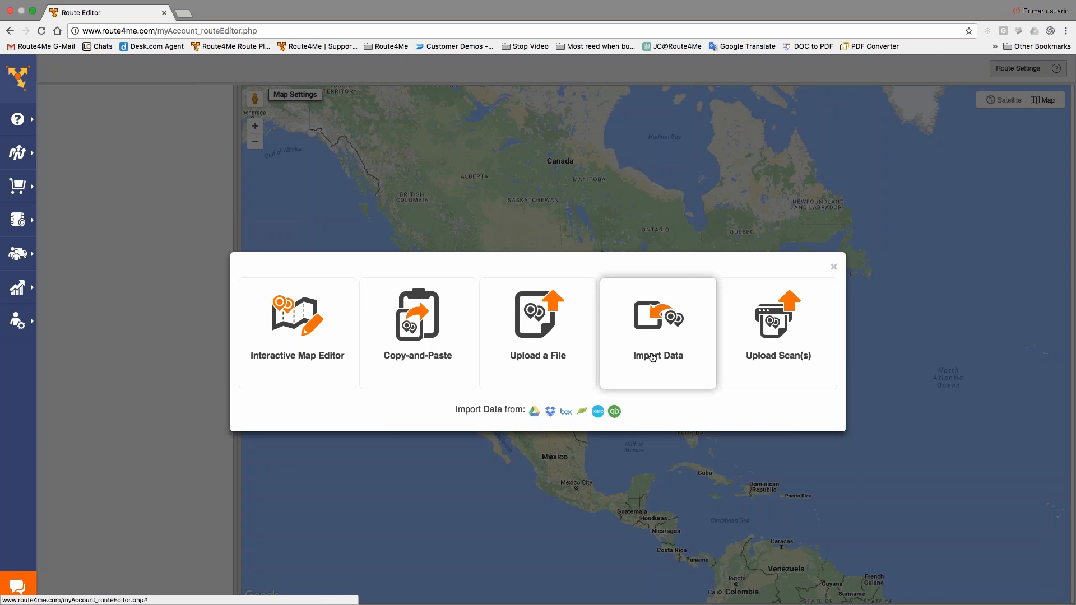
{"action": "left_click", "coordinate": [652, 358]}
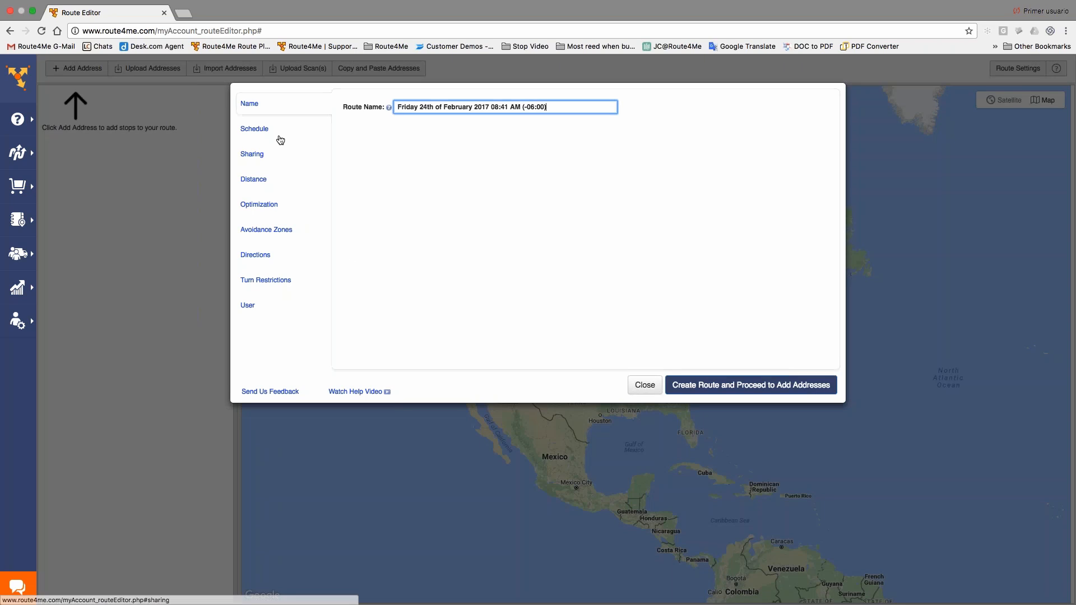
{"action": "left_click", "coordinate": [729, 386]}
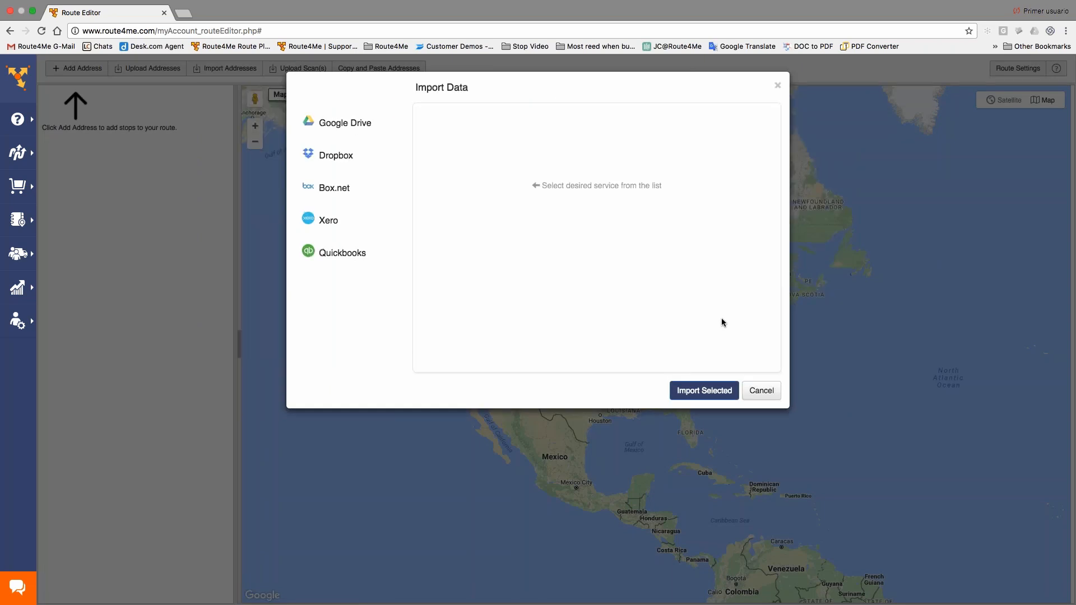
{"action": "left_click", "coordinate": [344, 123]}
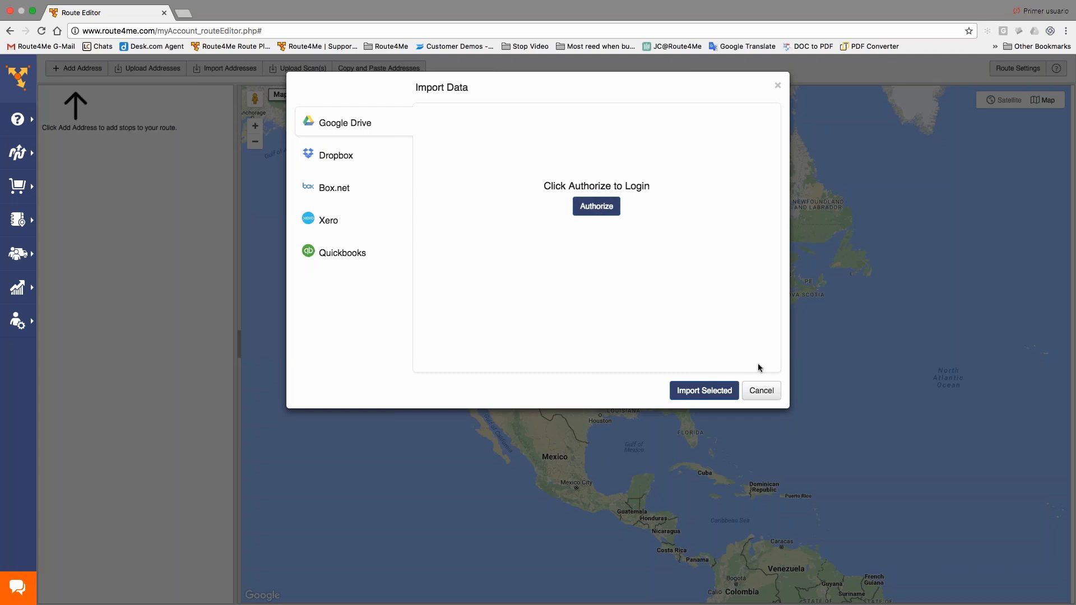
{"action": "left_click", "coordinate": [761, 391]}
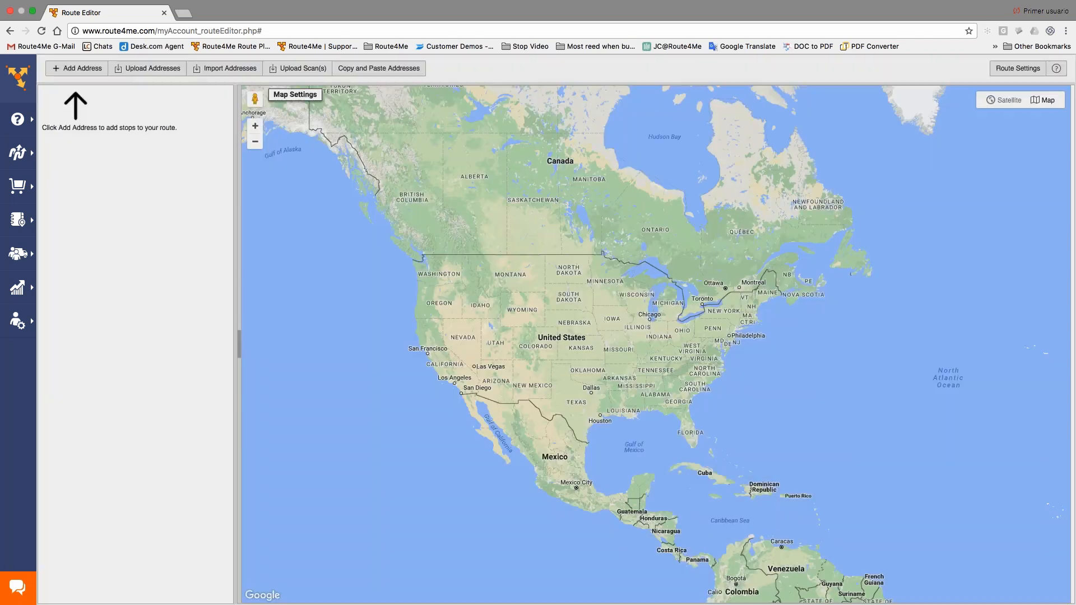
- Plan a new route with the Upload a File method and look at its Optimization settings for a Multiple Drivers Route
{"action": "mouse_move", "coordinate": [17, 153]}
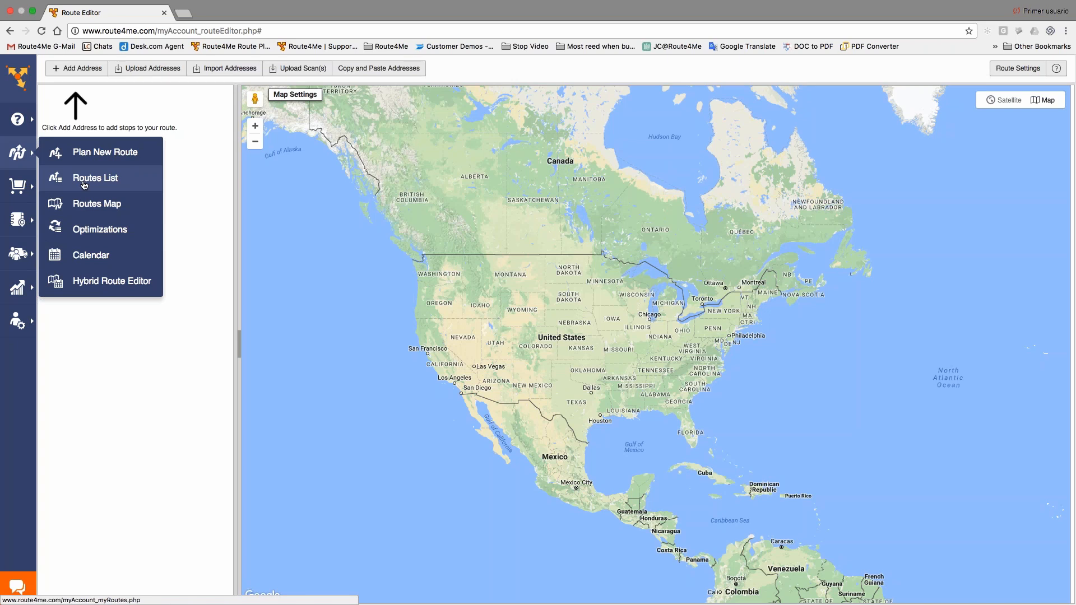
{"action": "left_click", "coordinate": [89, 163]}
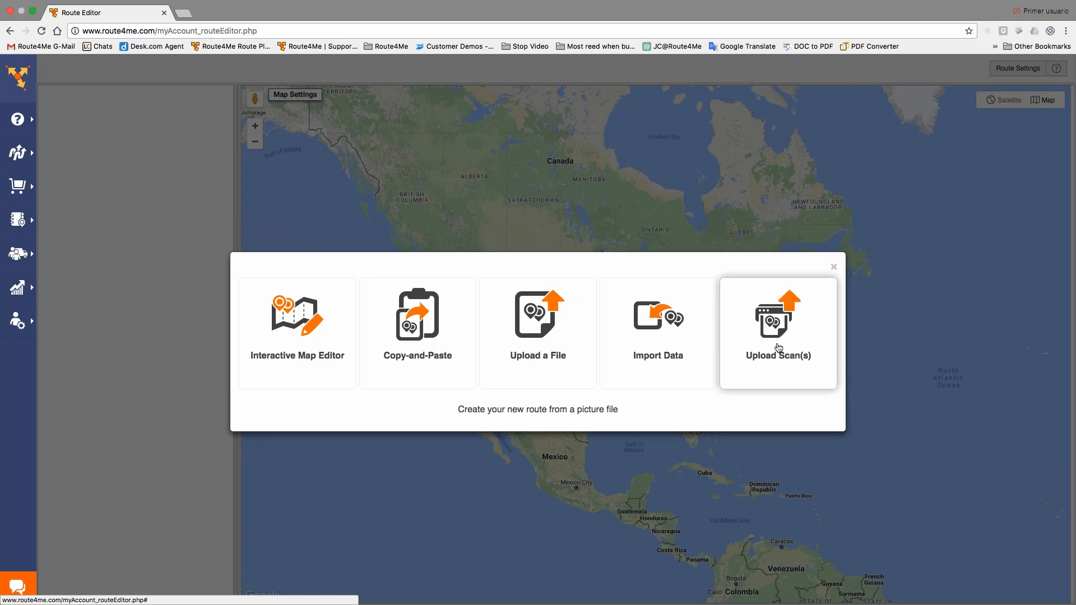
{"action": "left_click", "coordinate": [558, 335]}
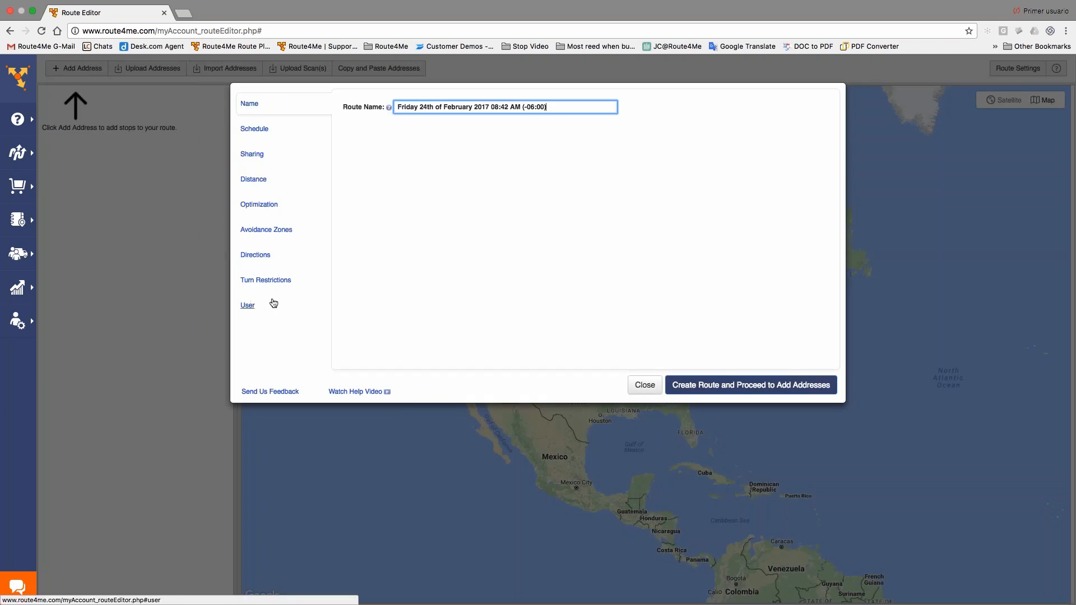
{"action": "left_click", "coordinate": [259, 204]}
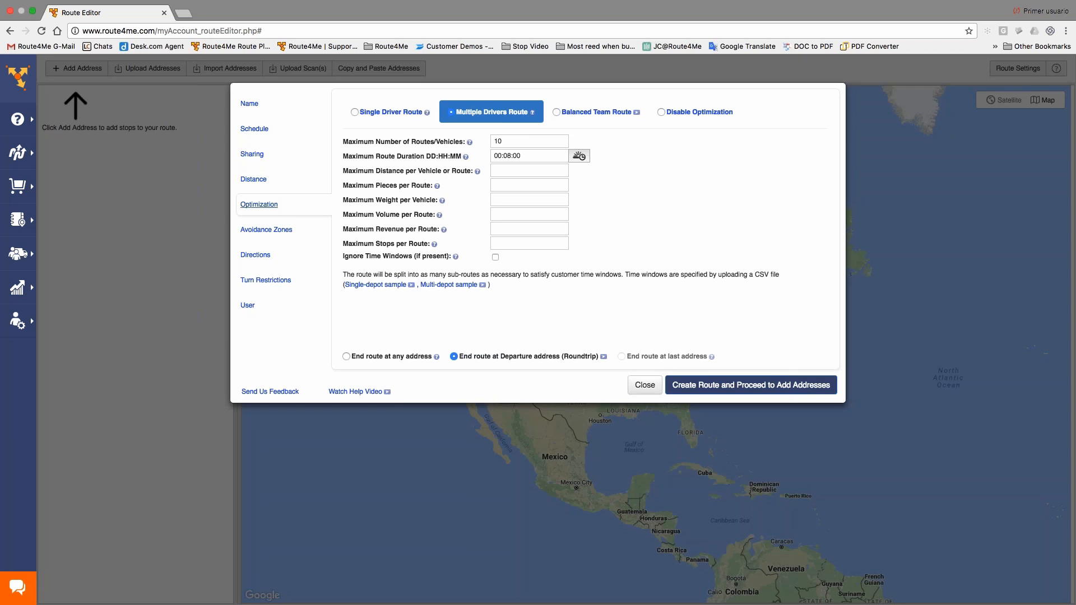
{"action": "double_click", "coordinate": [499, 142]}
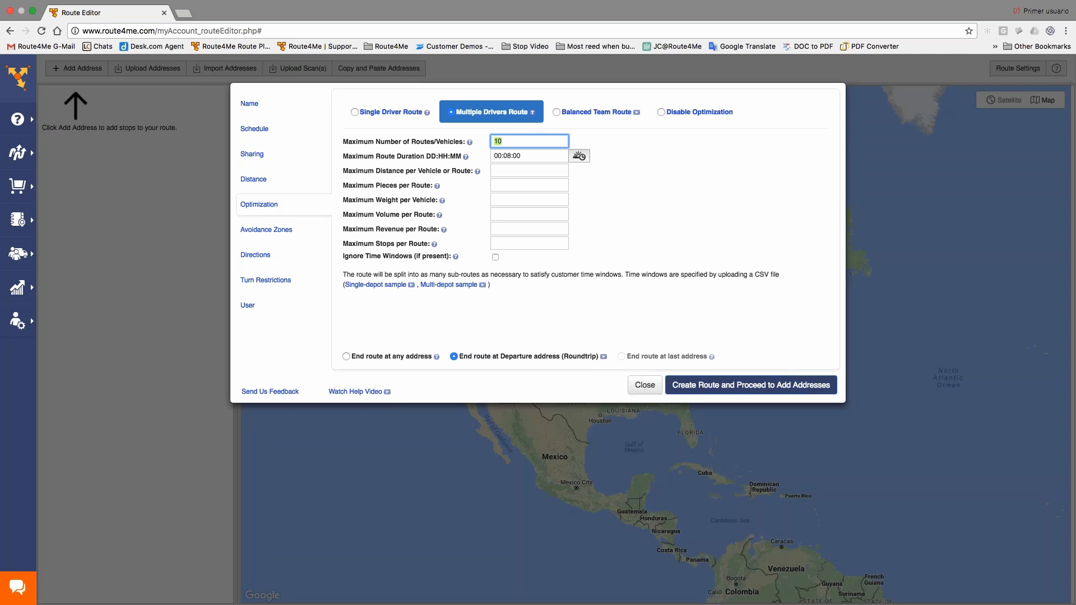
- Switch to the 02-24-2017.csv spreadsheet in Excel and add the headers "Time", "Timew window start" and "time window end" in D1:F1
{"action": "key", "text": "super+Tab"}
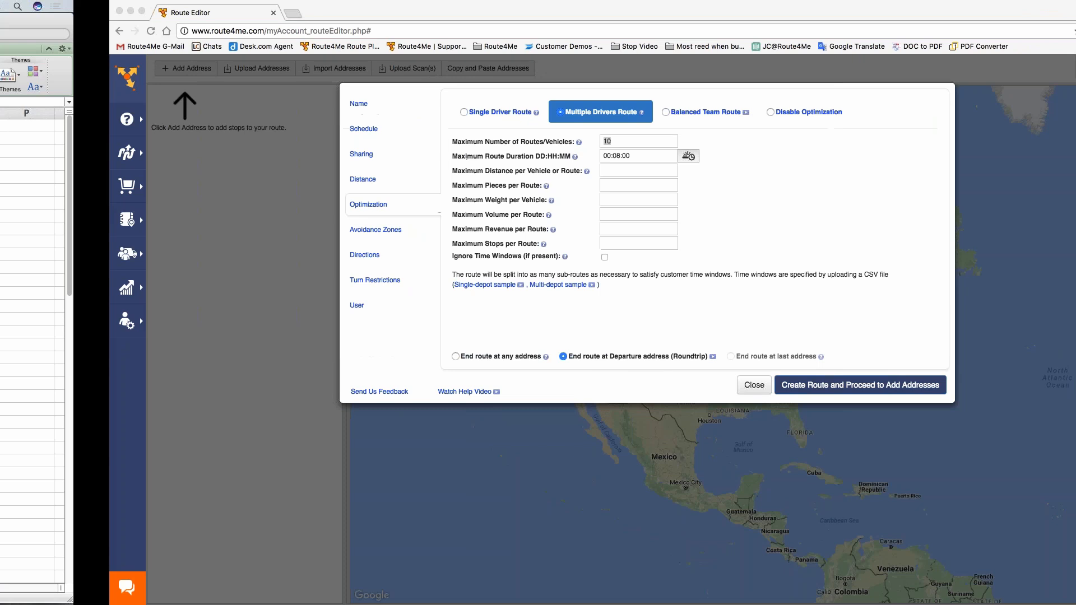
{"action": "type", "text": "Time"}
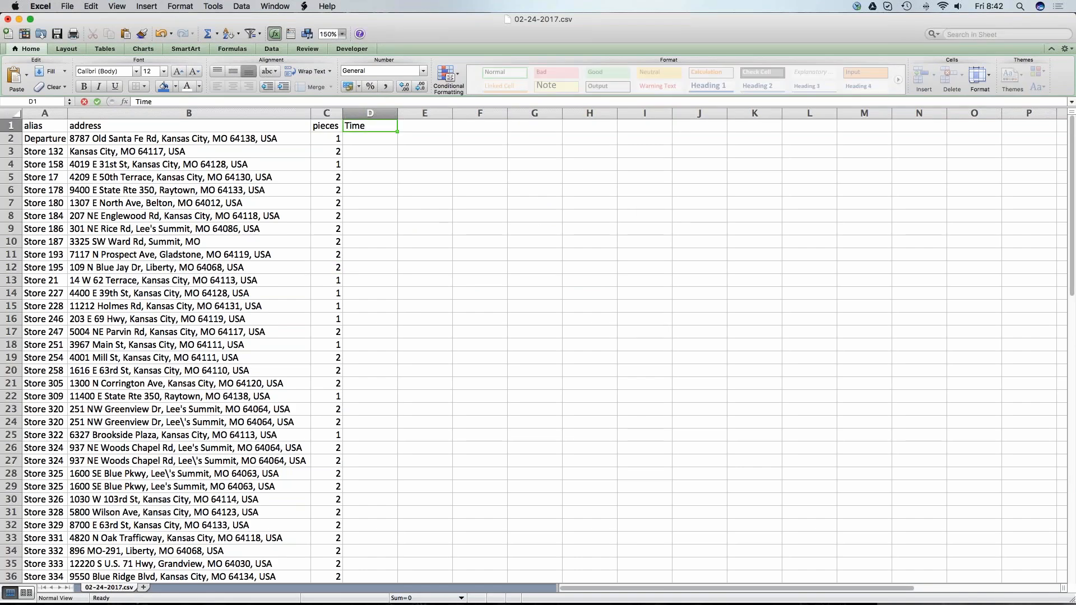
{"action": "key", "text": "Tab"}
{"action": "type", "text": "Timew"}
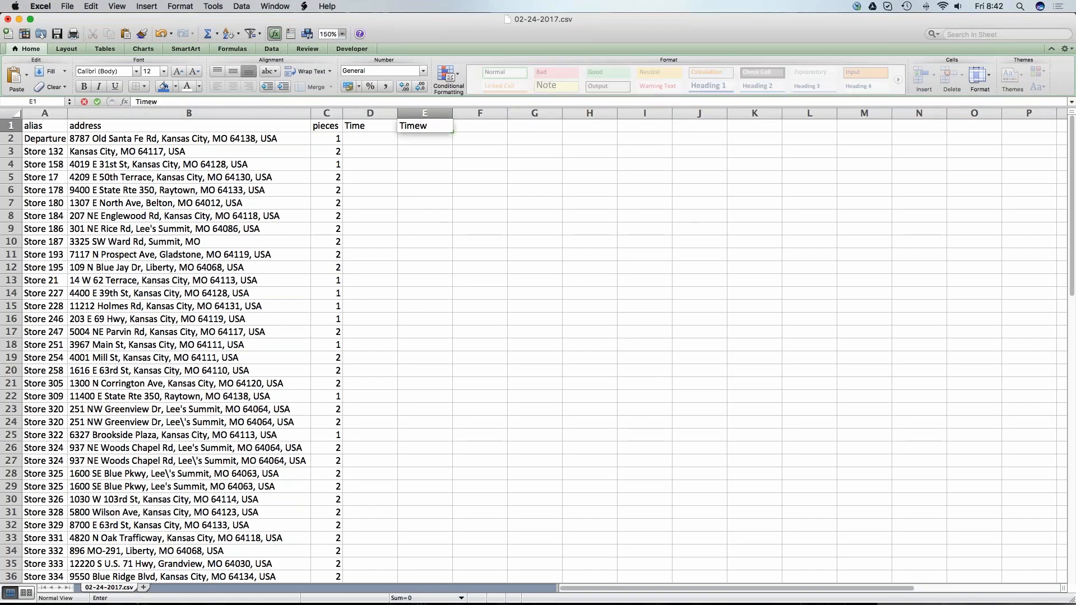
{"action": "type", "text": " window start"}
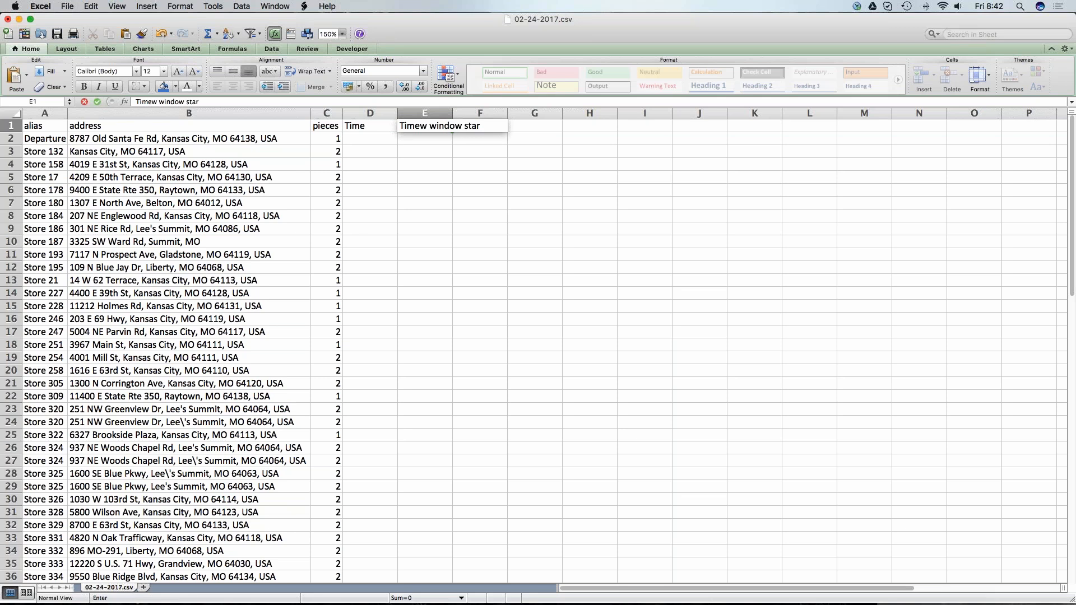
{"action": "key", "text": "Tab"}
{"action": "type", "text": "time wi"}
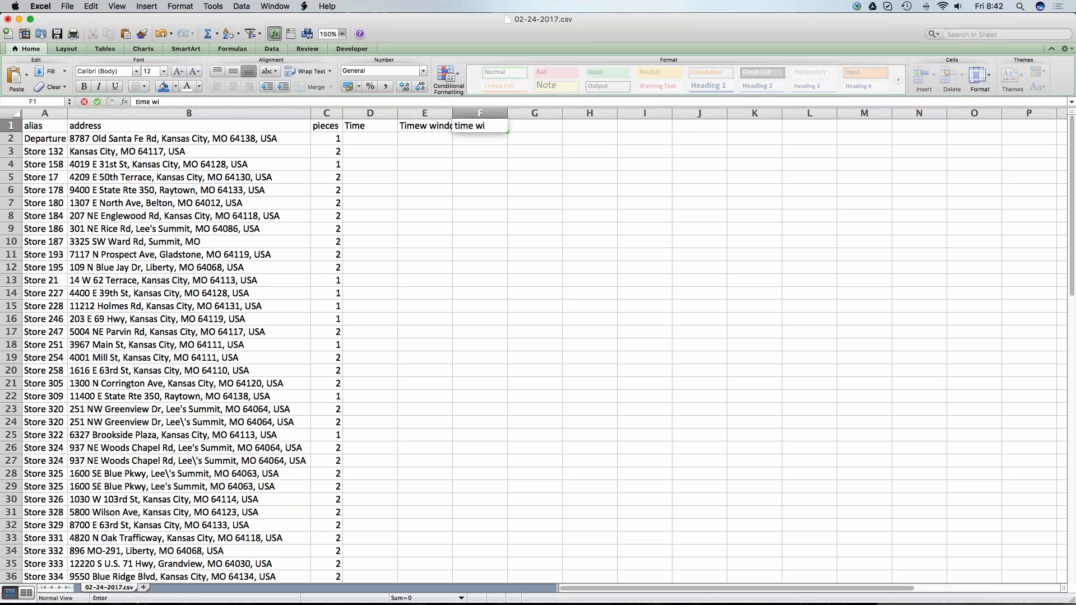
{"action": "type", "text": "ndow end"}
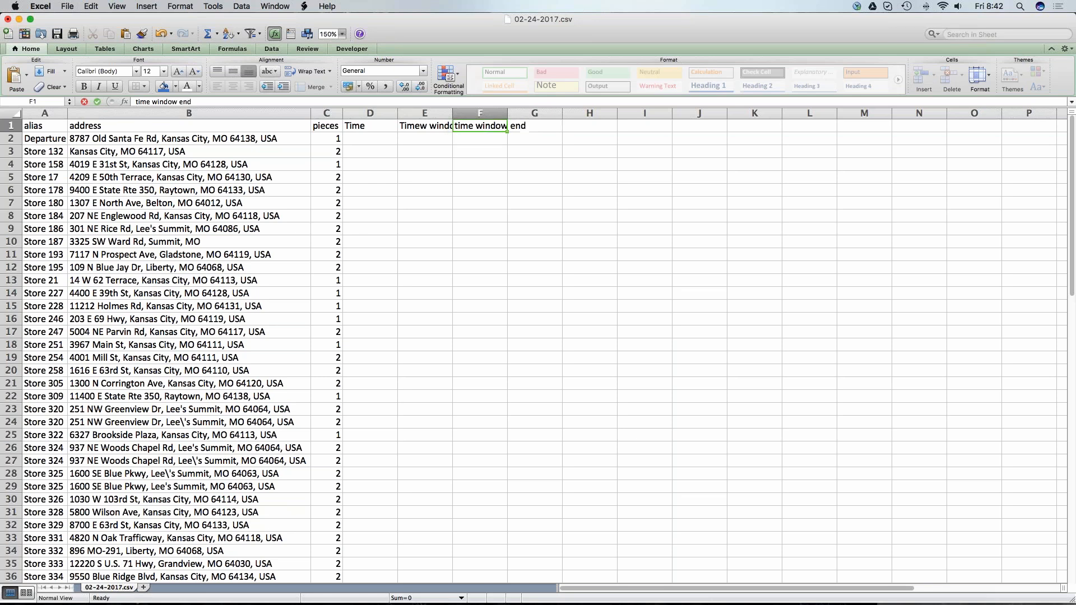
{"action": "key", "text": "Return"}
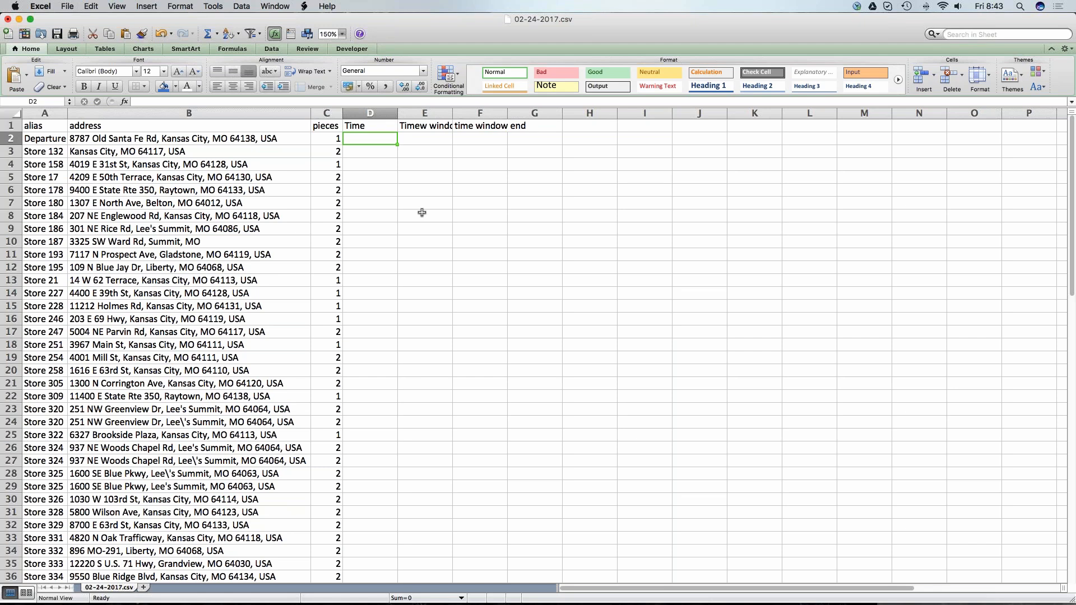
- Fill in the Store 132 row with a time window from 8:00 to 12:00 and a Time of 45
{"action": "left_click", "coordinate": [430, 152]}
{"action": "type", "text": "8:00"}
{"action": "key", "text": "Tab"}
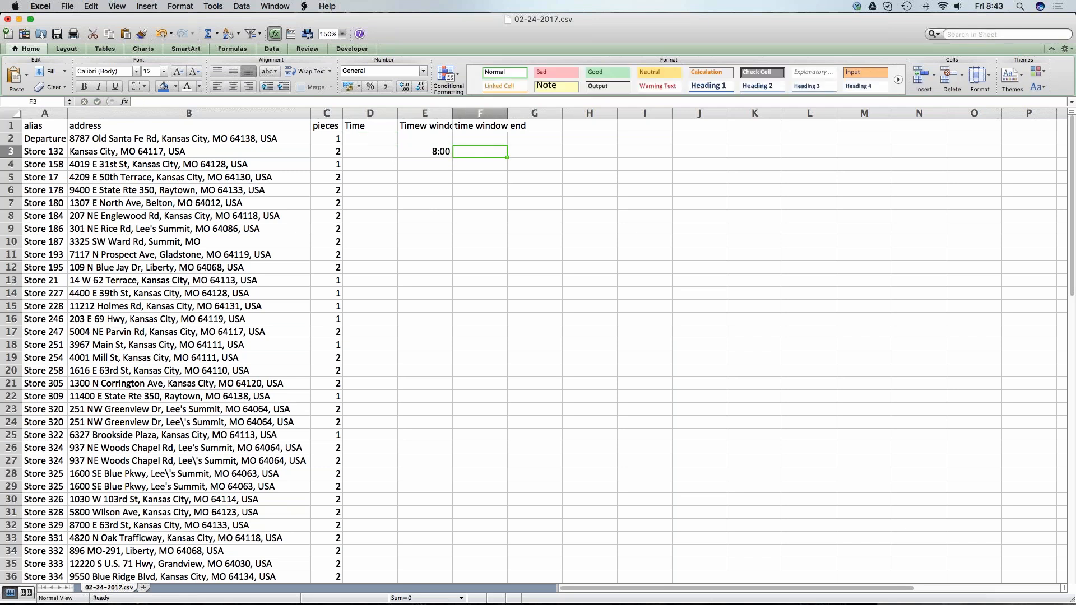
{"action": "type", "text": "12:00"}
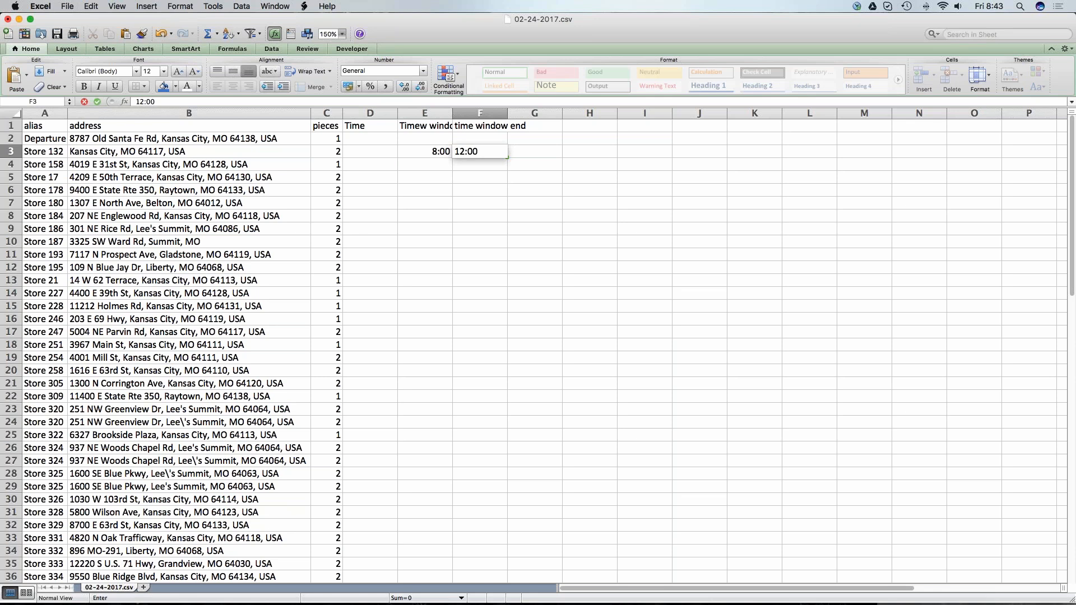
{"action": "key", "text": "Return"}
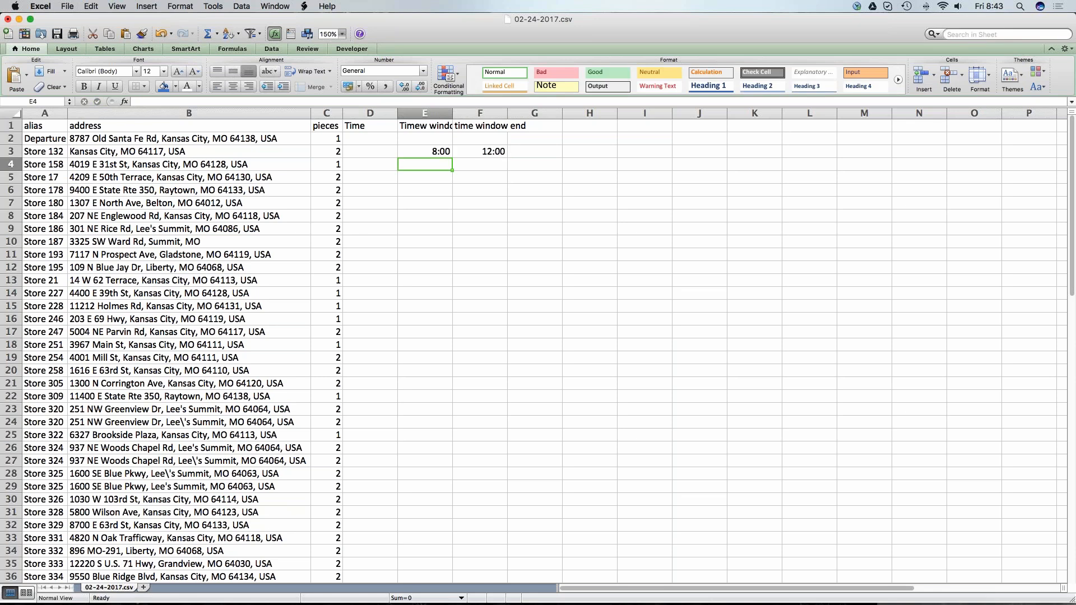
{"action": "left_click", "coordinate": [370, 152]}
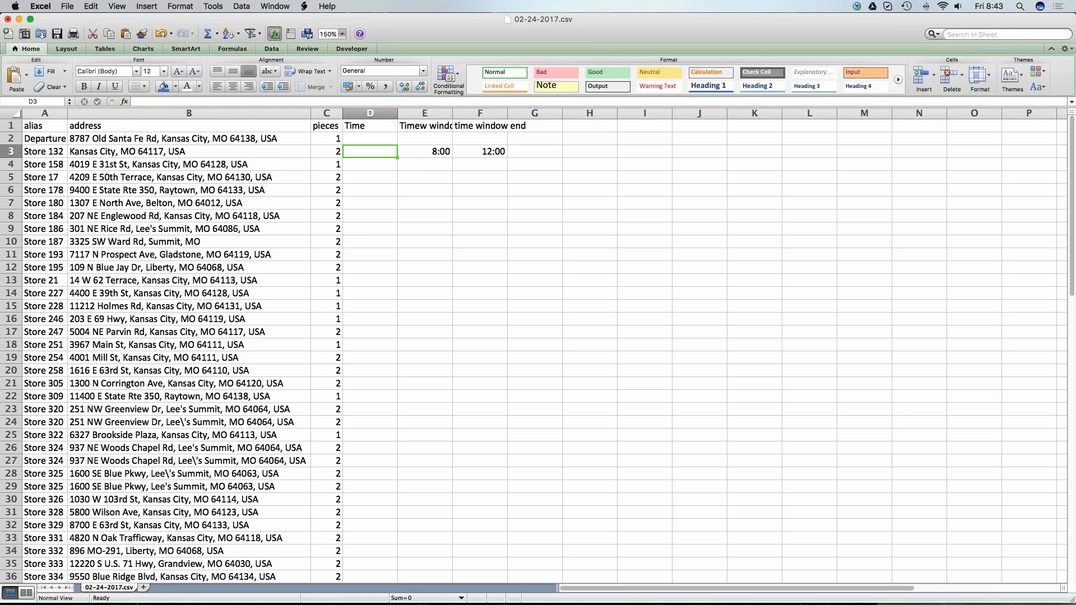
{"action": "type", "text": "45"}
{"action": "key", "text": "Return"}
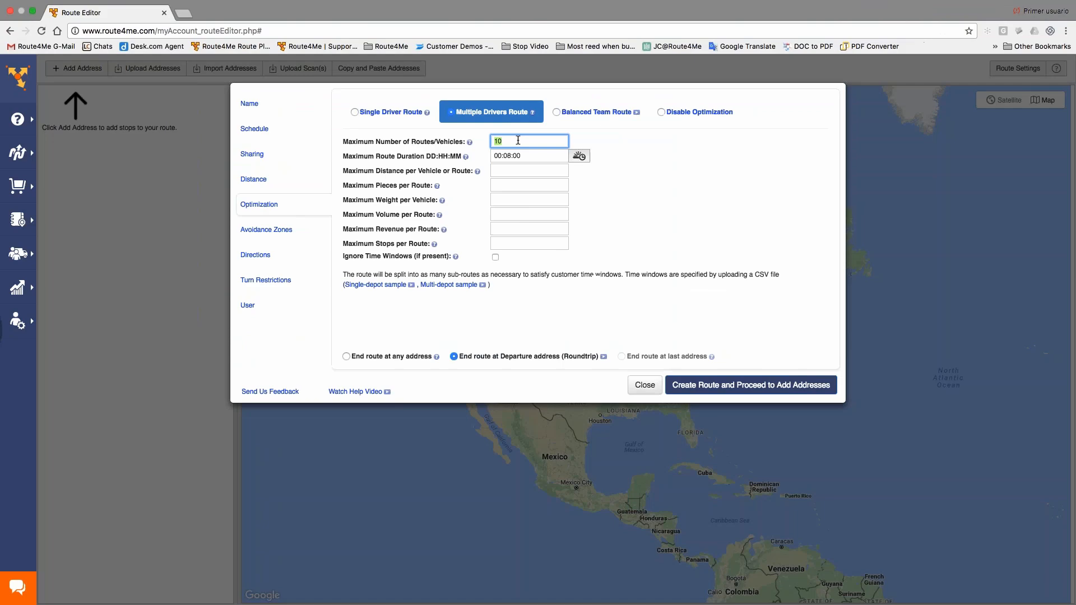
- Back in Route4Me, set the maximum number of routes/vehicles to 10 and check the maximum route duration setting
{"action": "type", "text": "10"}
{"action": "left_click", "coordinate": [538, 156]}
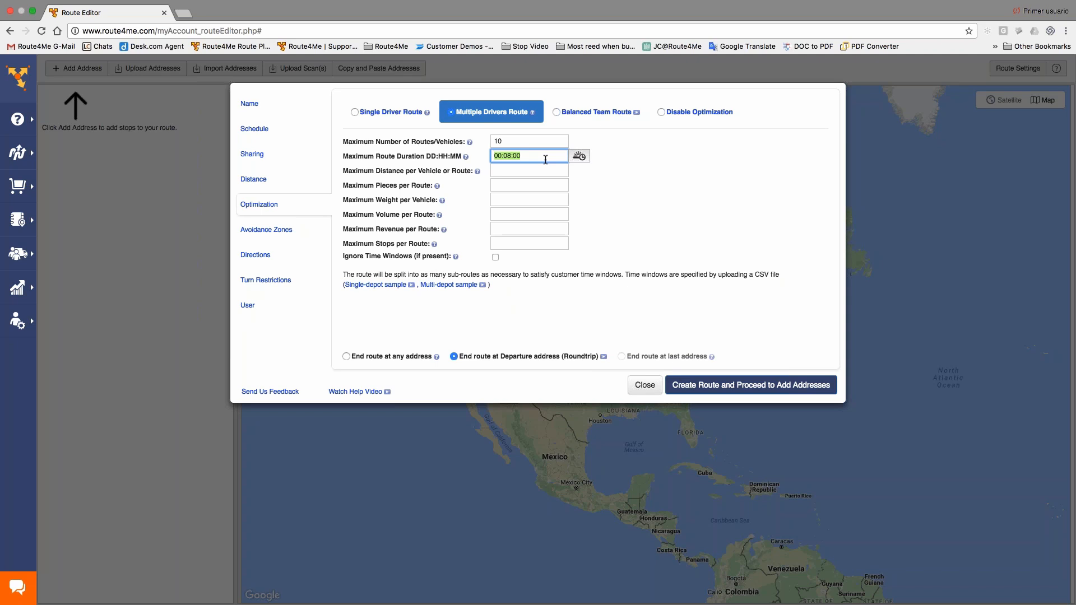
{"action": "left_click", "coordinate": [391, 233]}
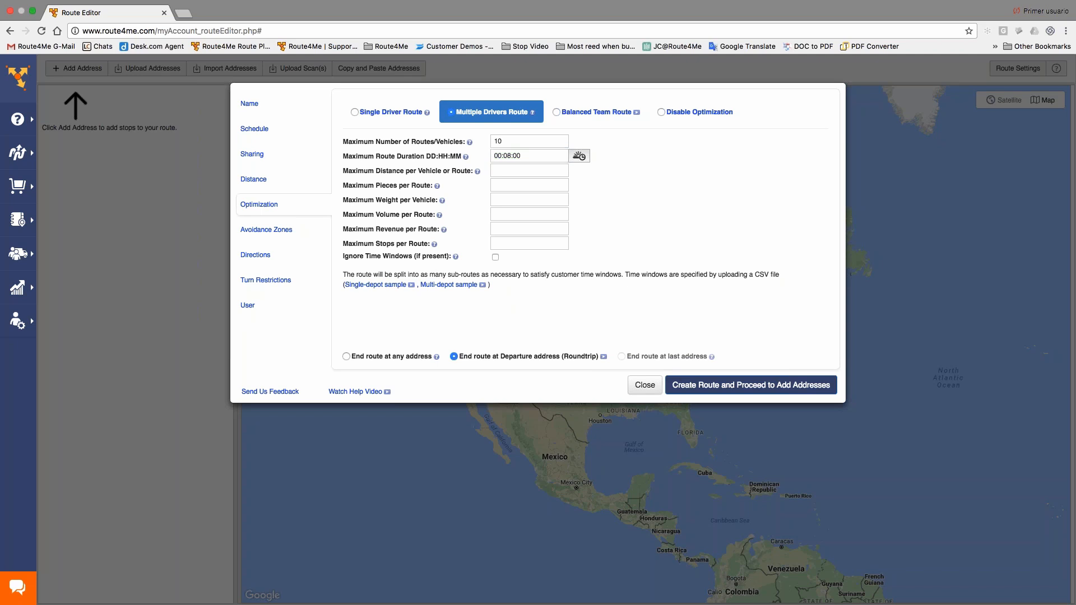
- Preview the Test1 and Tunnel avoidance zones on the map and leave only Test1 selected
{"action": "left_click", "coordinate": [265, 233]}
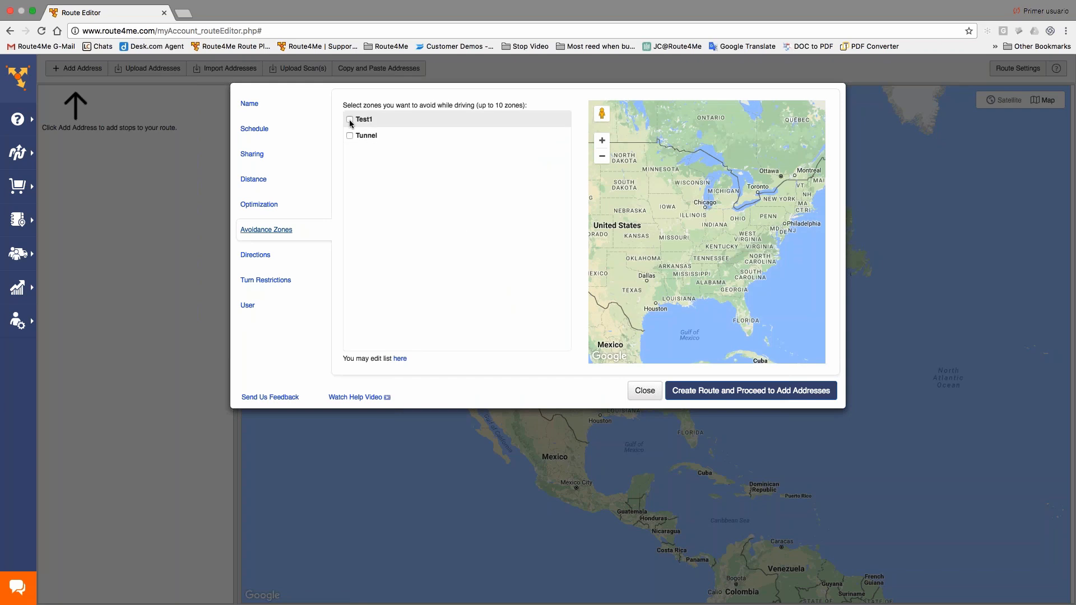
{"action": "left_click", "coordinate": [350, 120]}
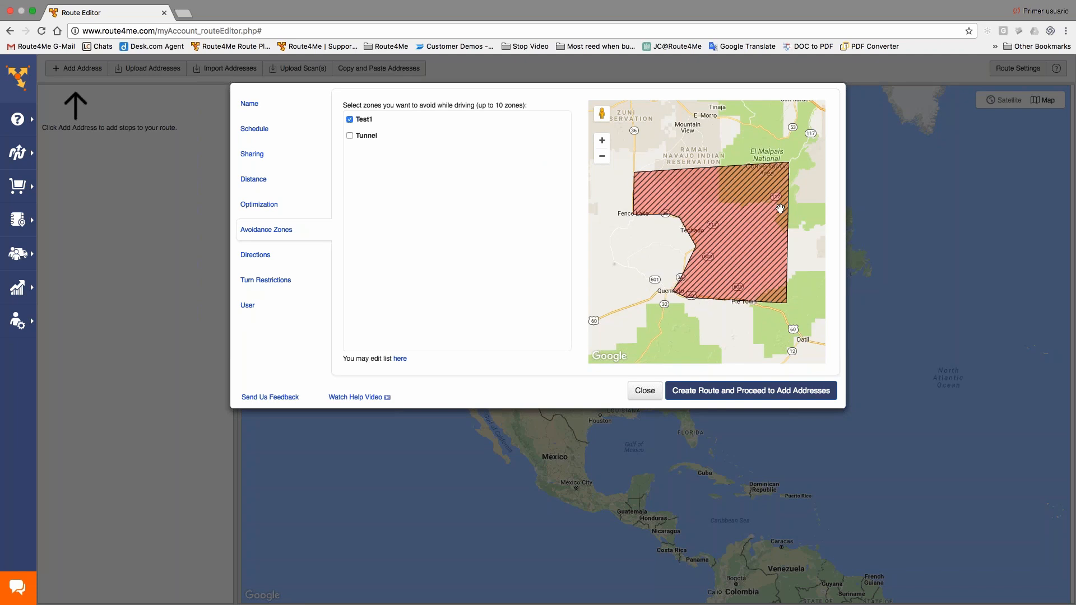
{"action": "left_click", "coordinate": [348, 135]}
{"action": "left_click", "coordinate": [349, 120]}
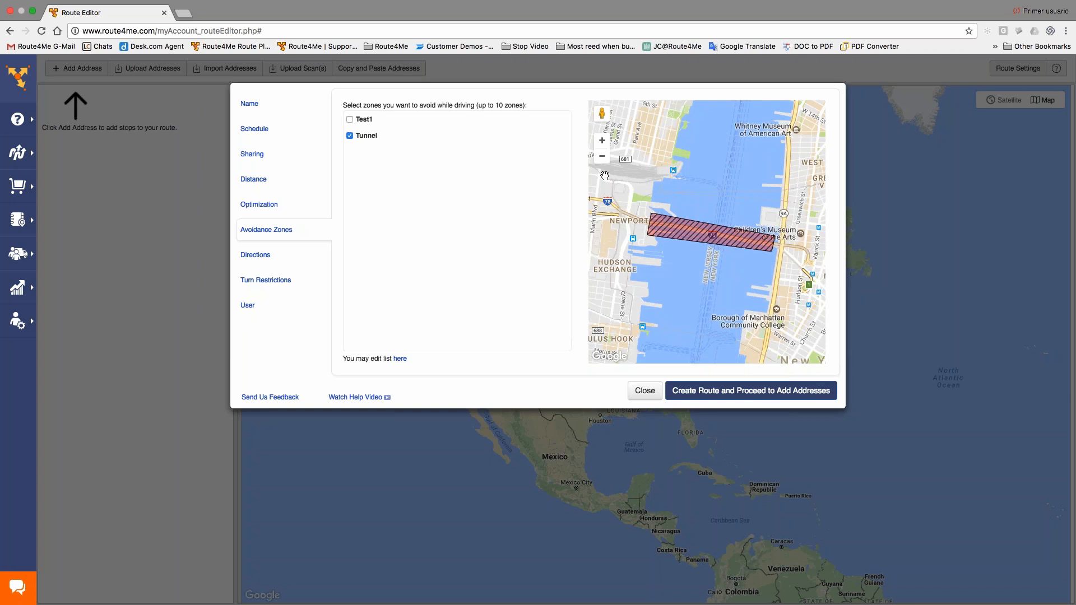
{"action": "left_click", "coordinate": [351, 120]}
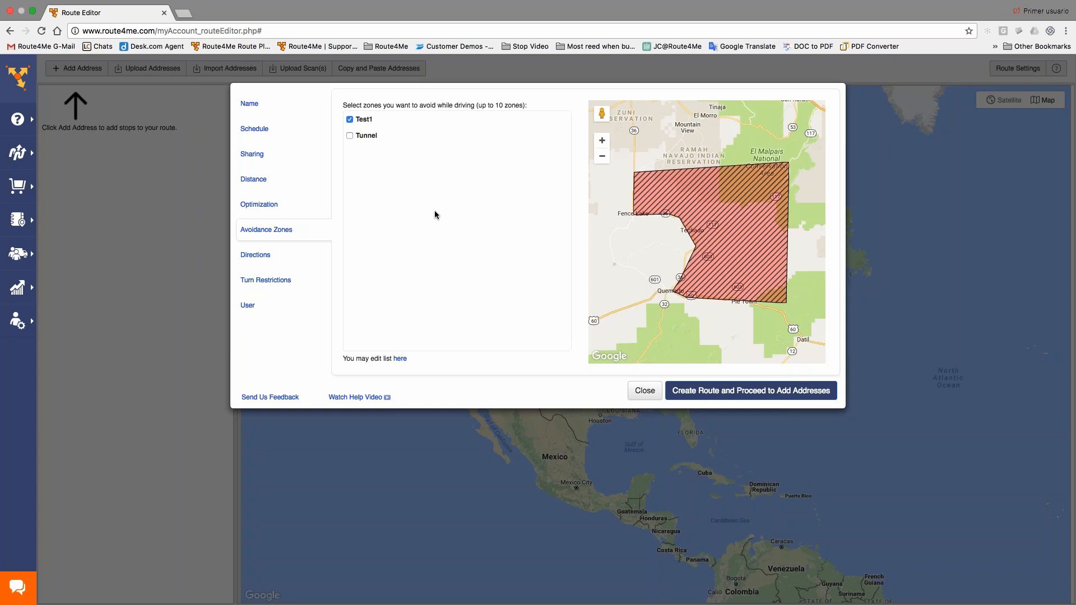
- Look at the Directions and Turn Restrictions settings, and view the upgrade contact page for restricting U-turns
{"action": "left_click", "coordinate": [267, 257]}
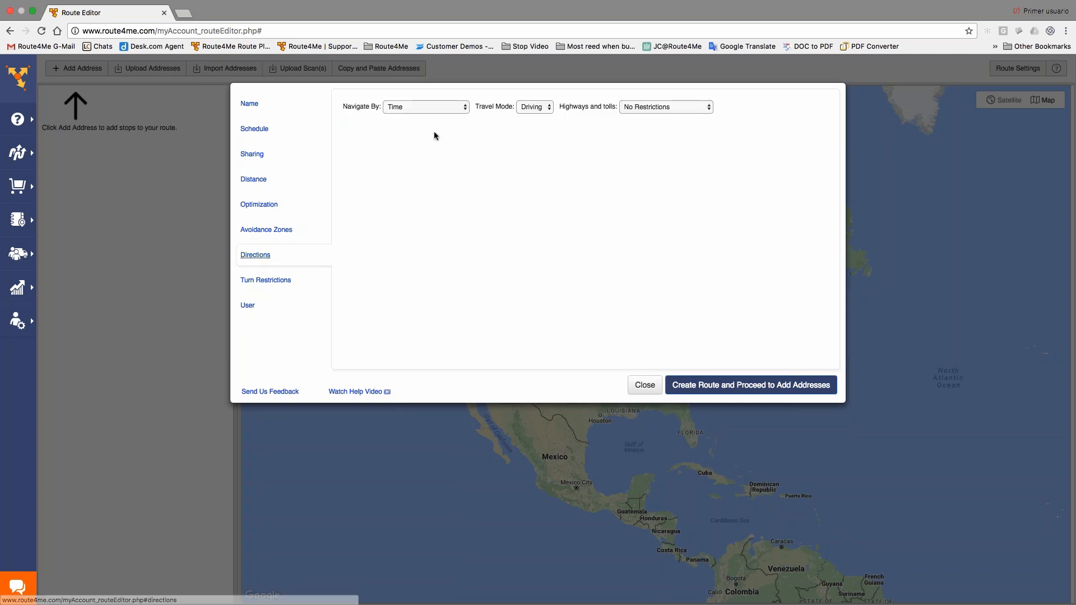
{"action": "left_click", "coordinate": [268, 240]}
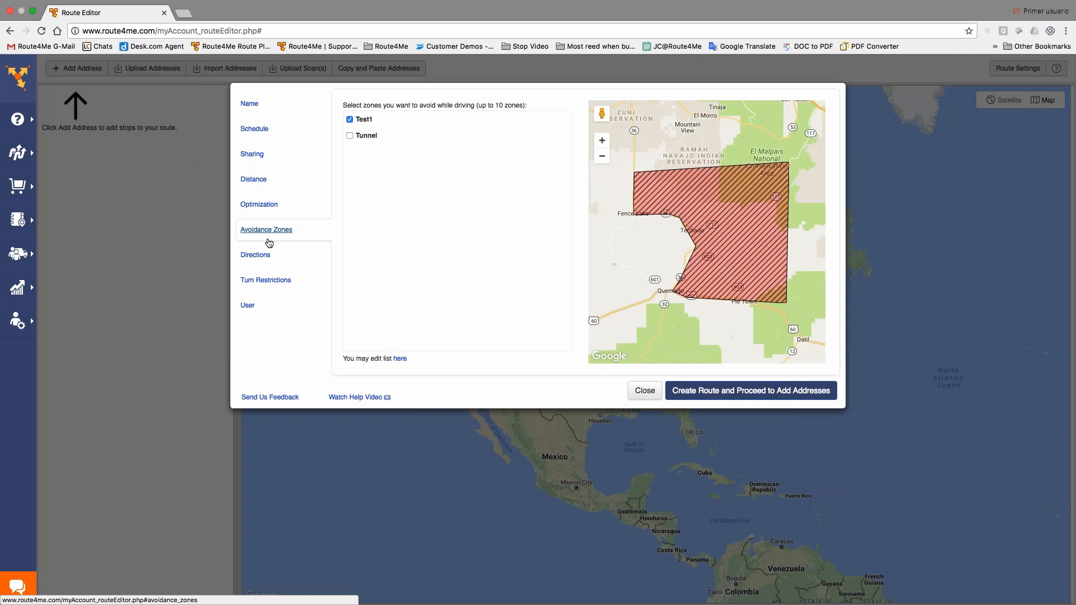
{"action": "left_click", "coordinate": [268, 258]}
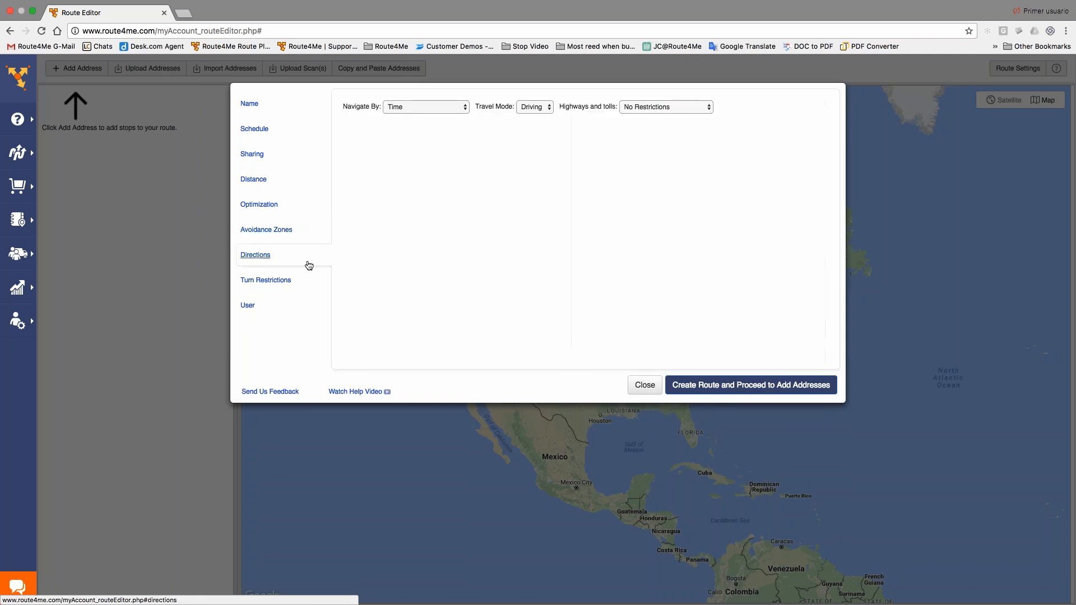
{"action": "left_click", "coordinate": [287, 286]}
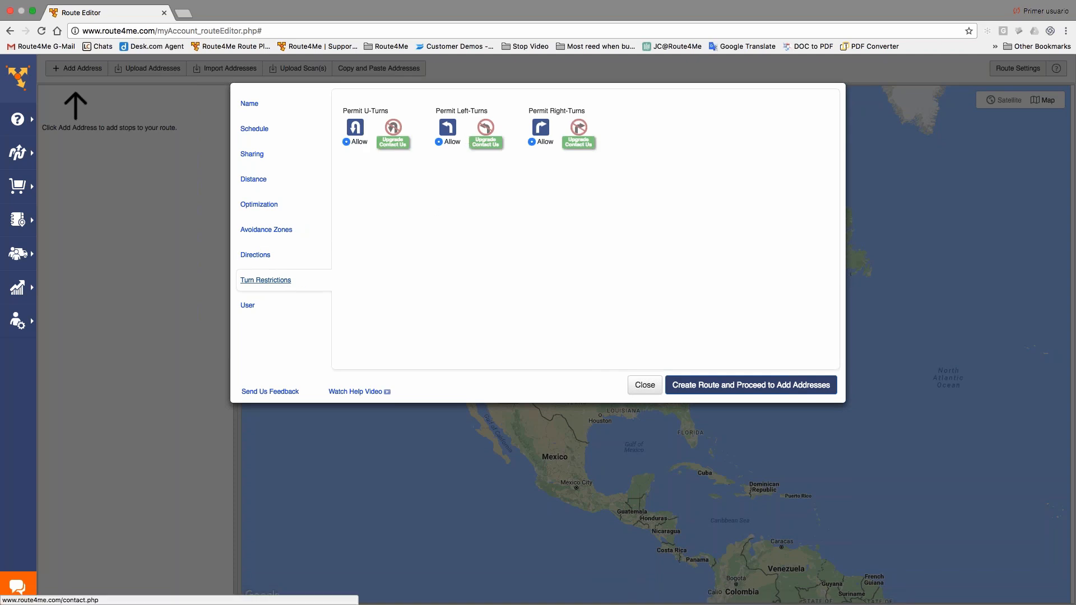
{"action": "left_click", "coordinate": [406, 143]}
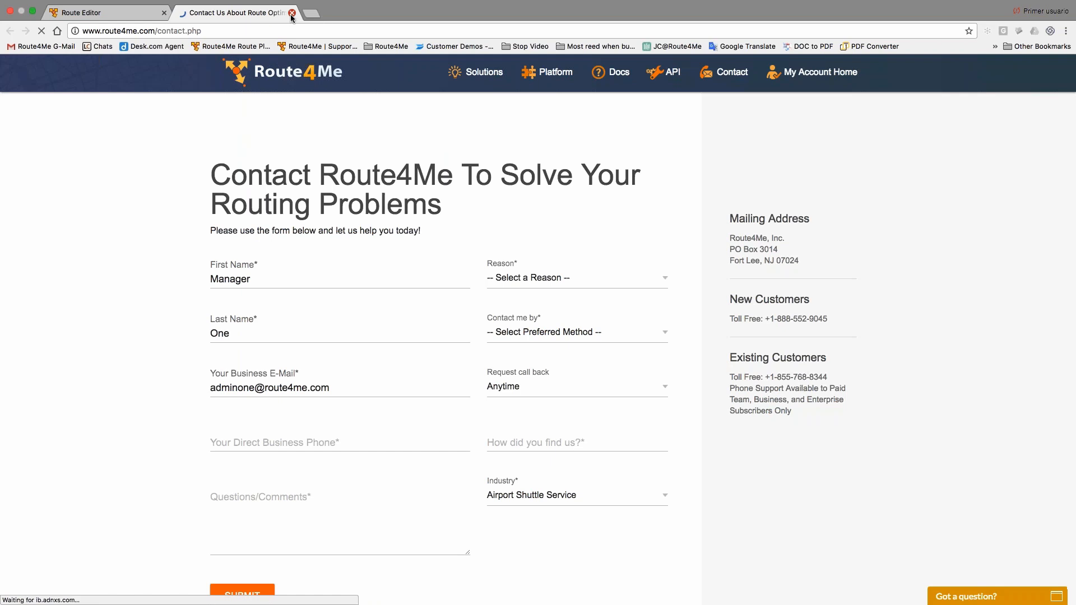
{"action": "left_click", "coordinate": [292, 12]}
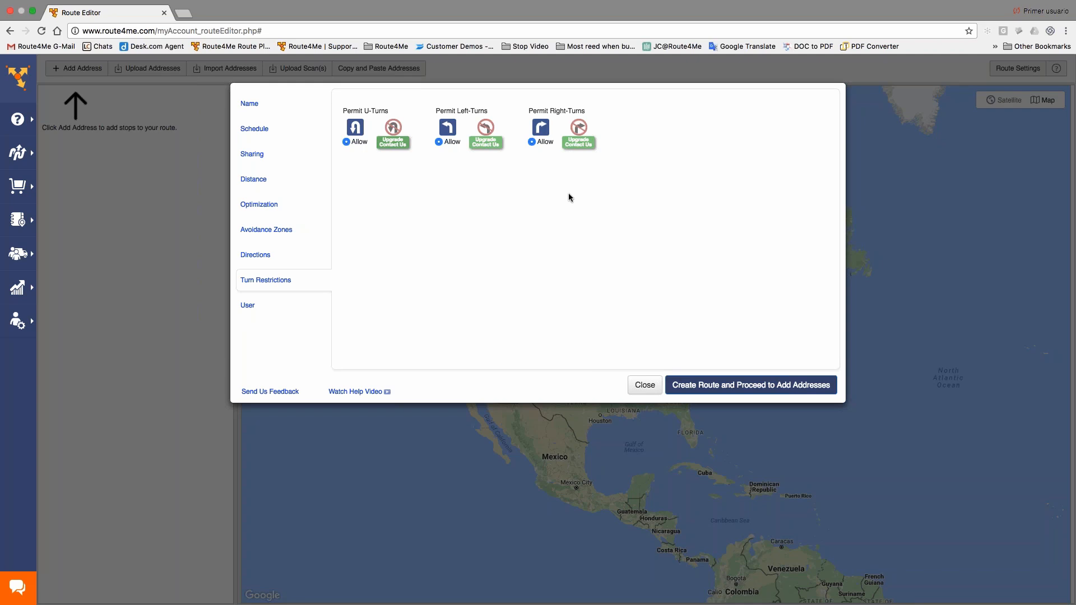
- Review the Navigate By, Travel Mode and Highways and tolls options for directions, and close the route settings without creating a route
{"action": "left_click", "coordinate": [244, 256]}
{"action": "left_click", "coordinate": [459, 108]}
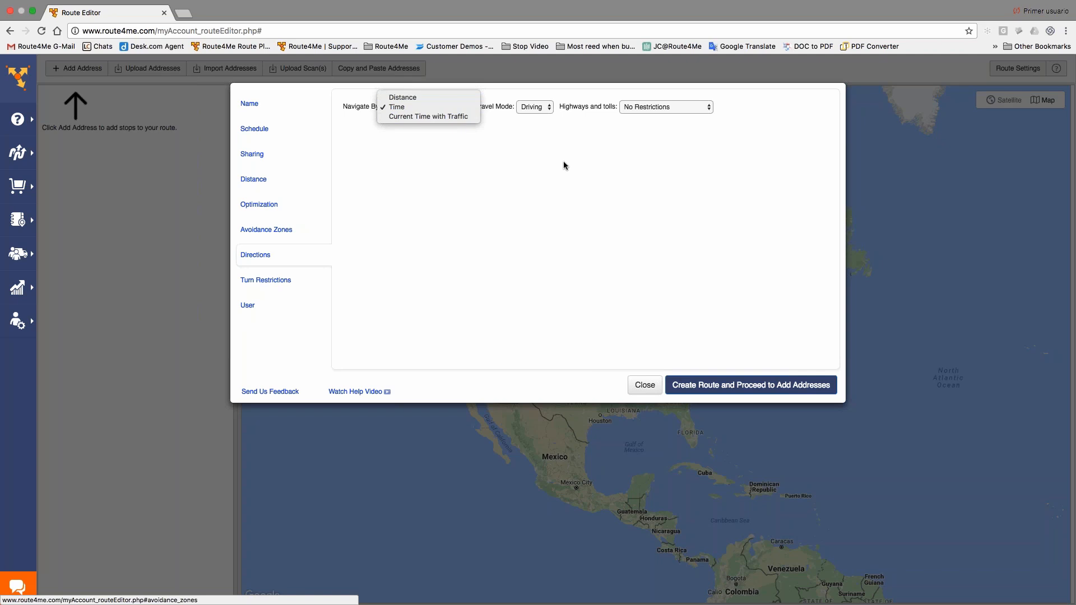
{"action": "left_click", "coordinate": [537, 106]}
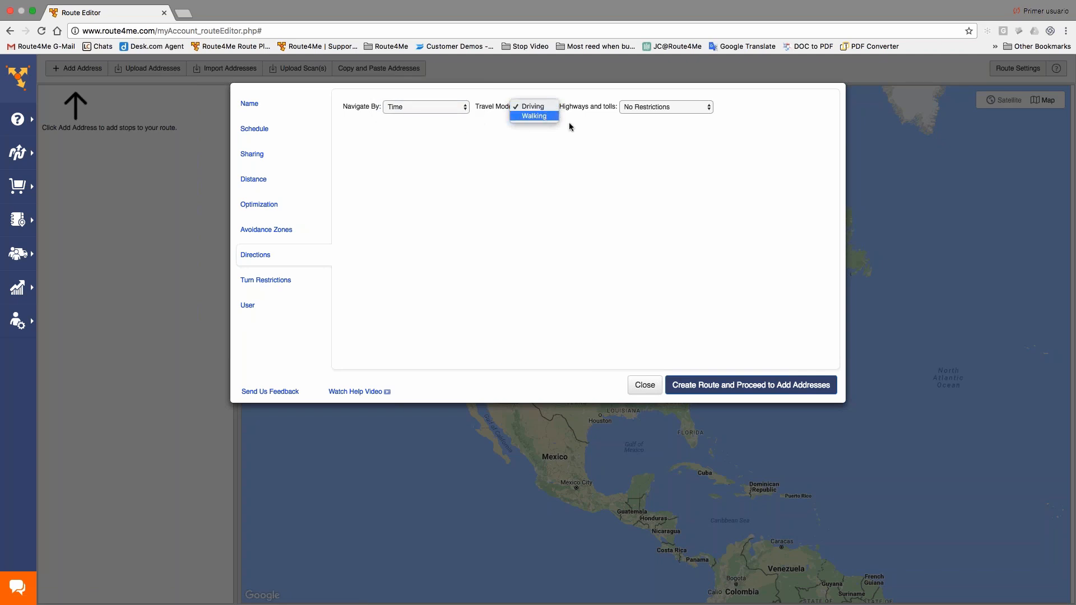
{"action": "left_click", "coordinate": [695, 107]}
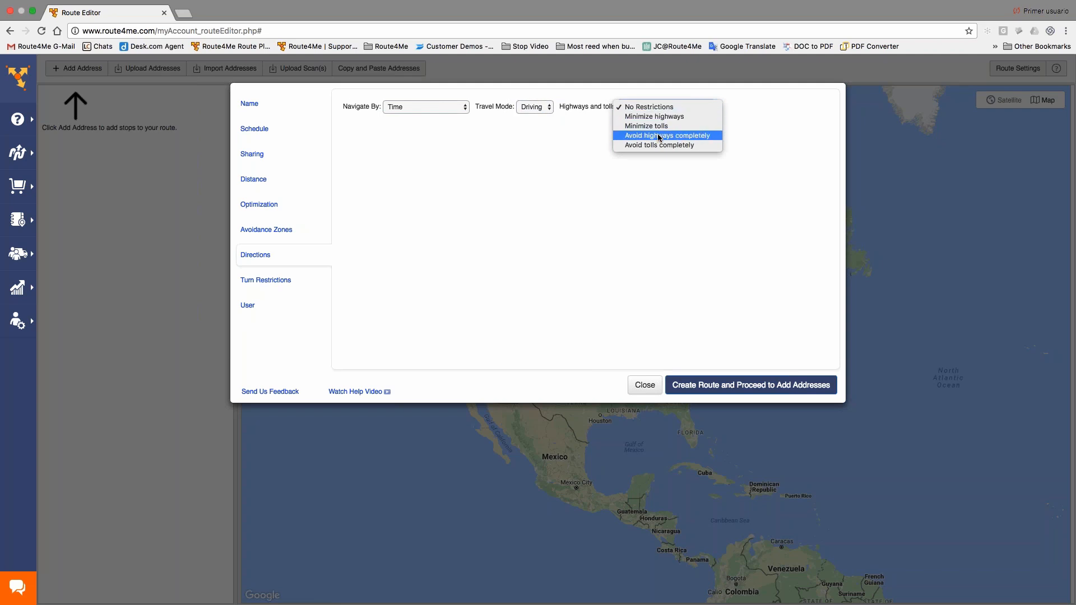
{"action": "left_click", "coordinate": [660, 153]}
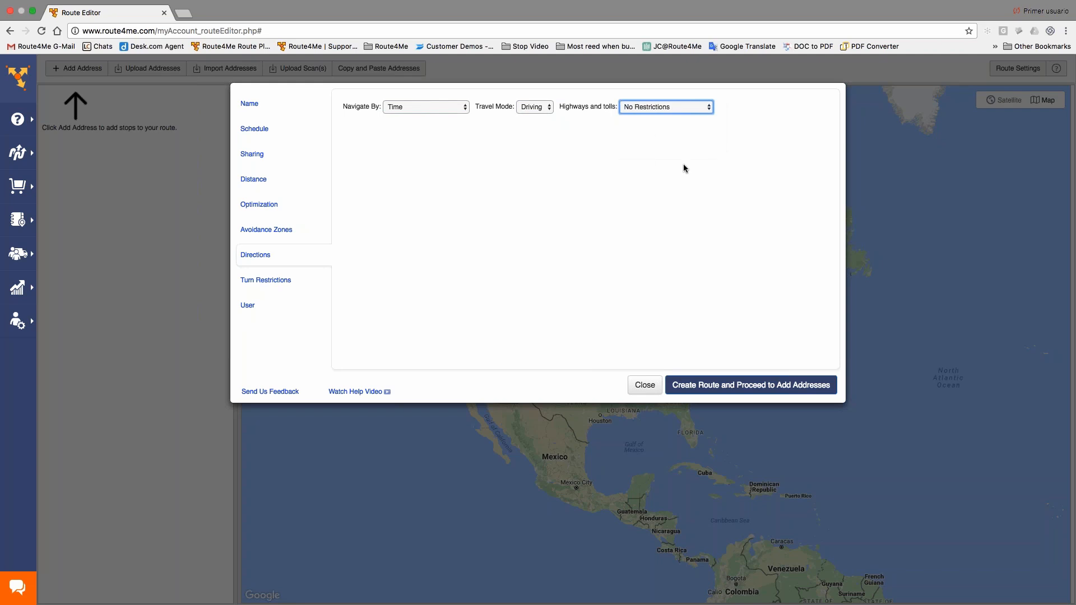
{"action": "left_click", "coordinate": [647, 387]}
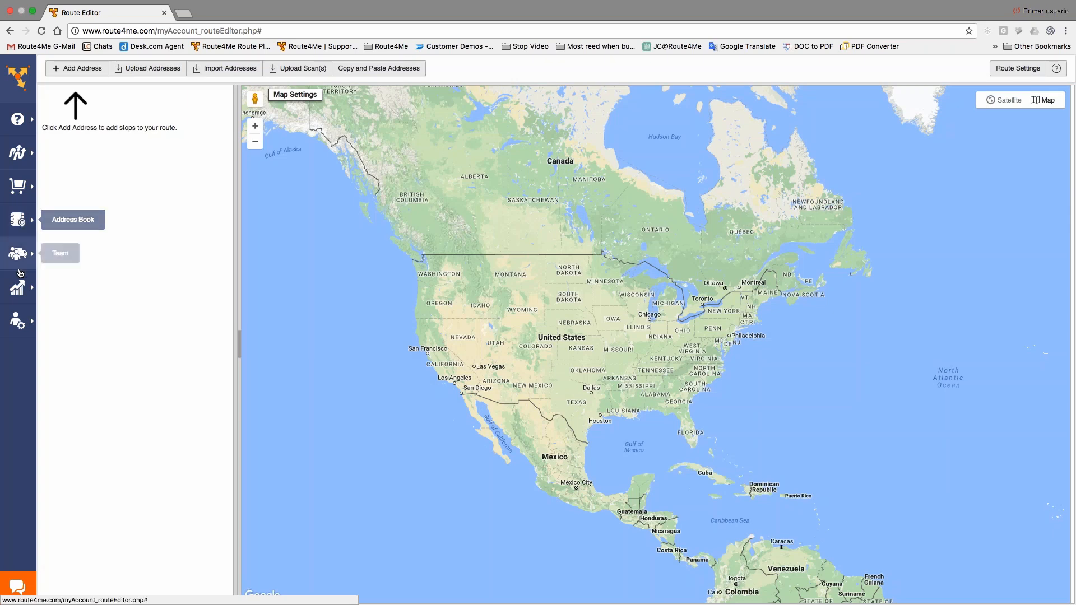
- View the Address Book Map with its search groups and territories, and go back to the Routes List
{"action": "left_click", "coordinate": [18, 219]}
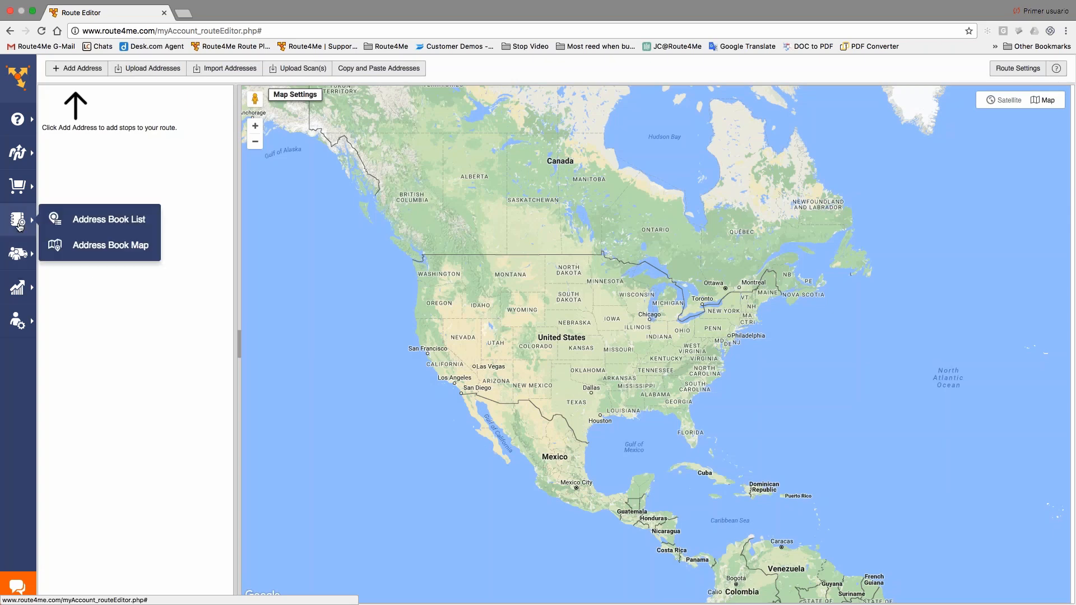
{"action": "left_click", "coordinate": [116, 246]}
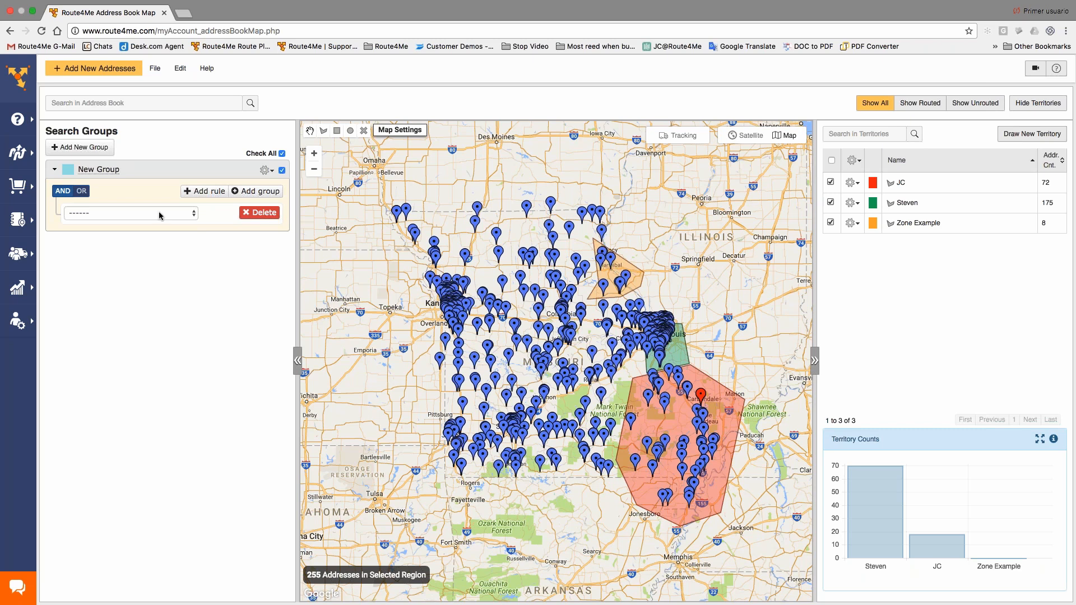
{"action": "mouse_move", "coordinate": [18, 152]}
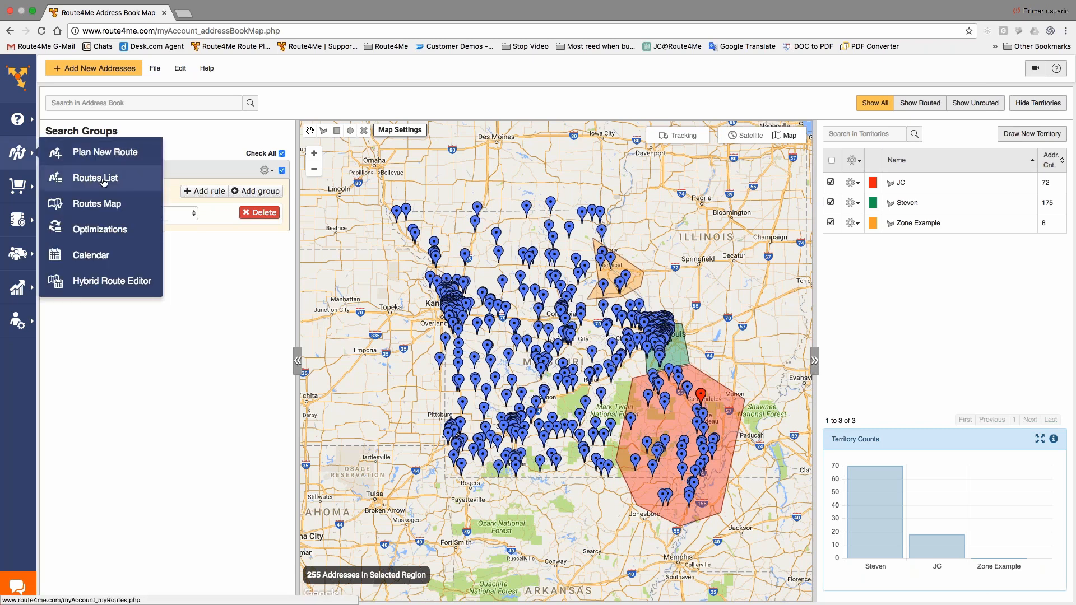
{"action": "left_click", "coordinate": [104, 180]}
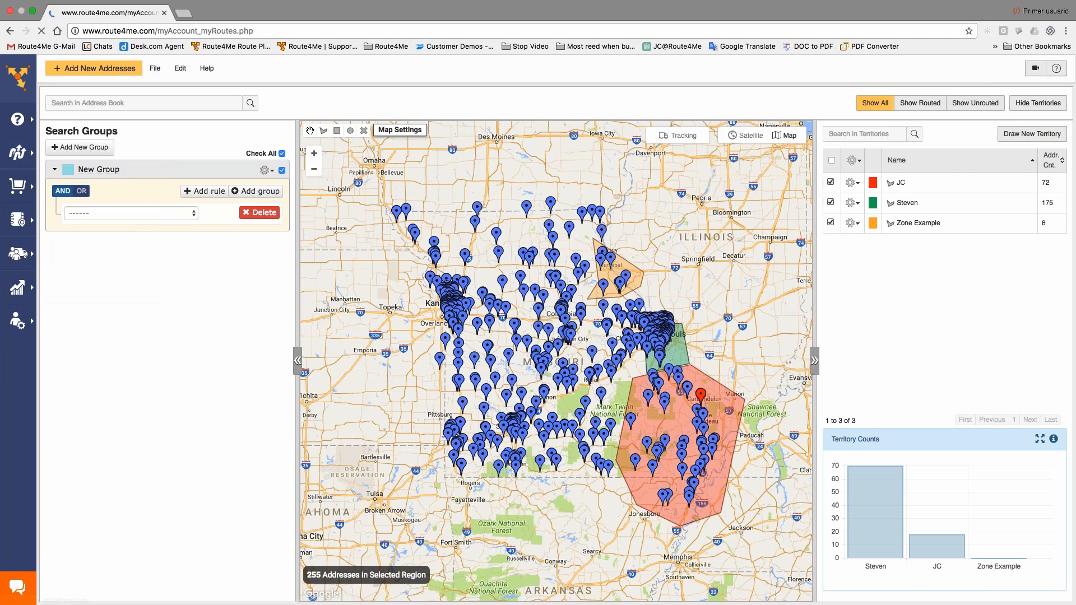